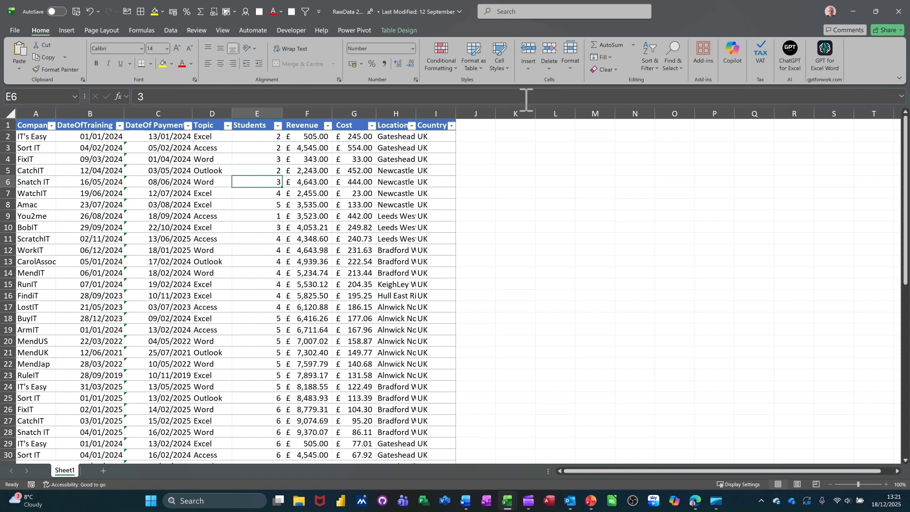
- Open the Copilot pane and look through its model choices under Auto and More
left_click(731, 50)
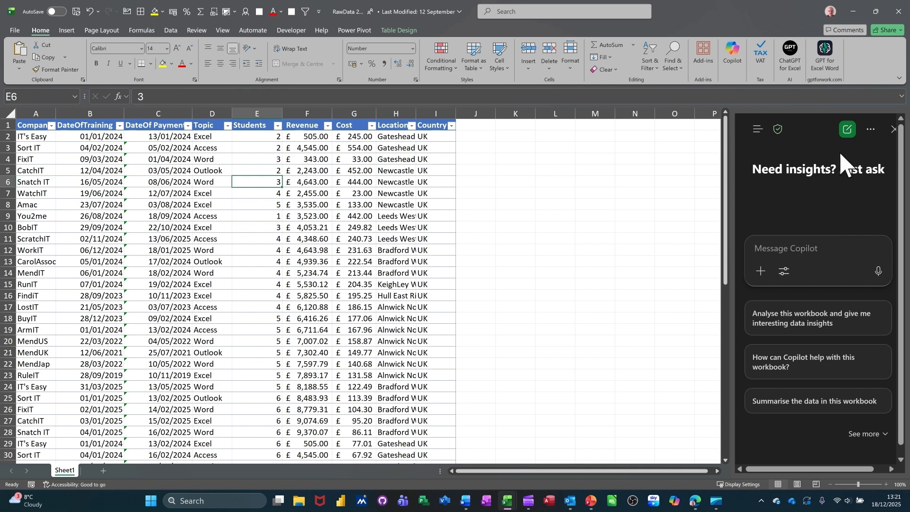
left_click(871, 129)
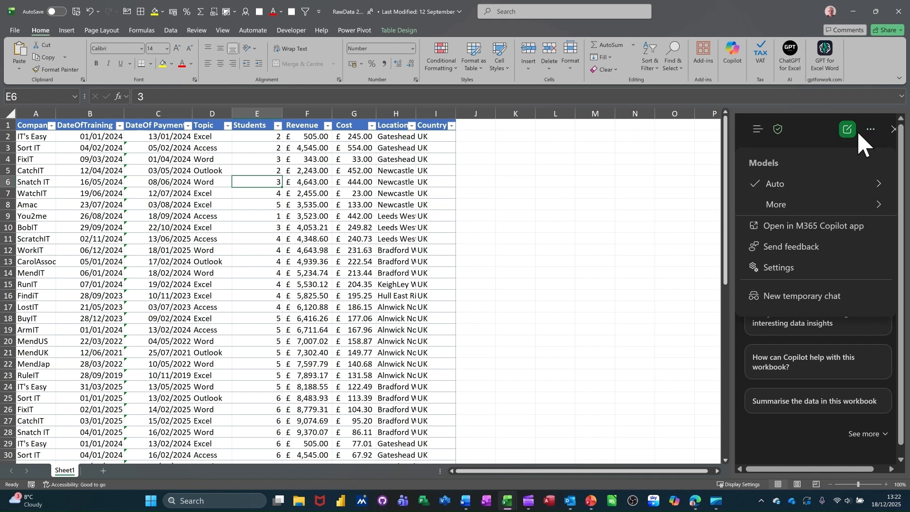
left_click(774, 185)
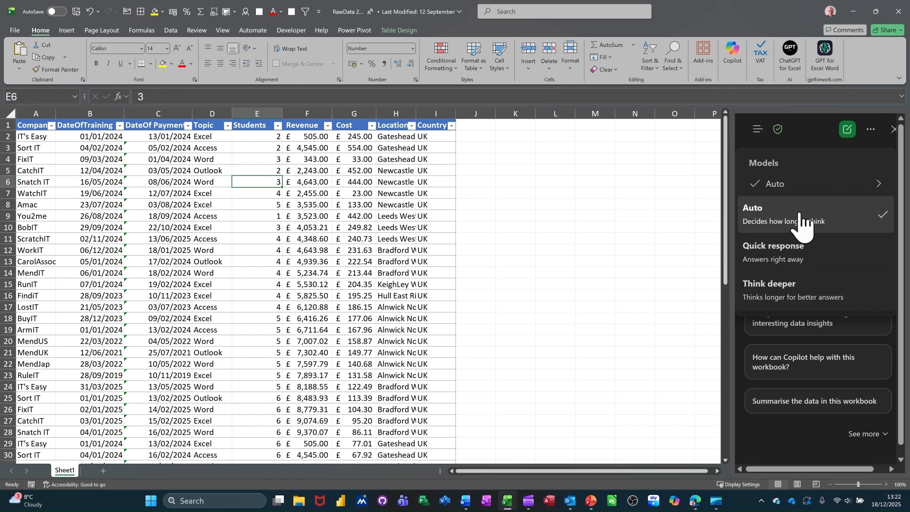
left_click(882, 186)
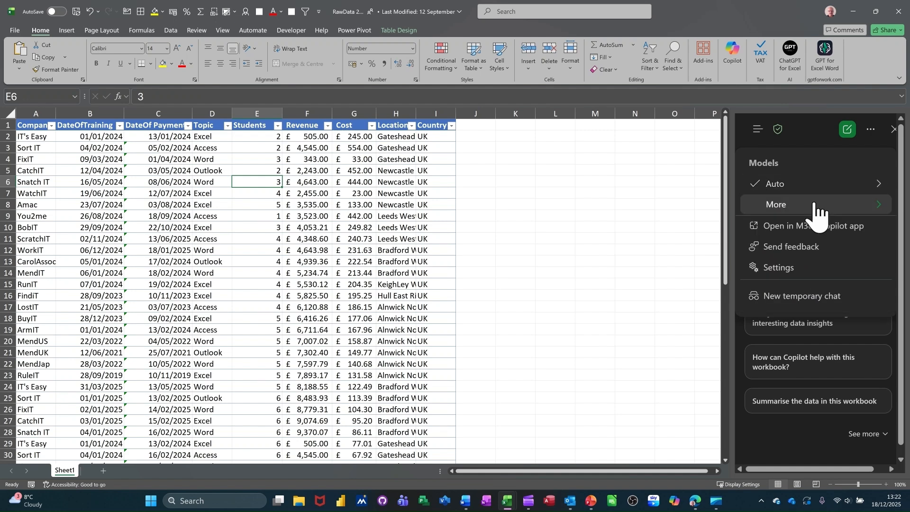
left_click(798, 207)
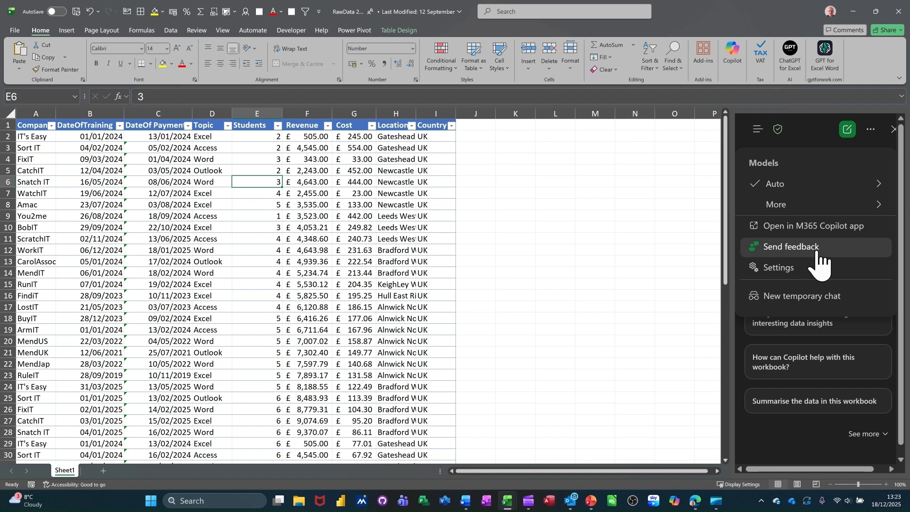
- Examine Copilot's General and Data controls settings, including the access management for shared links
left_click(781, 274)
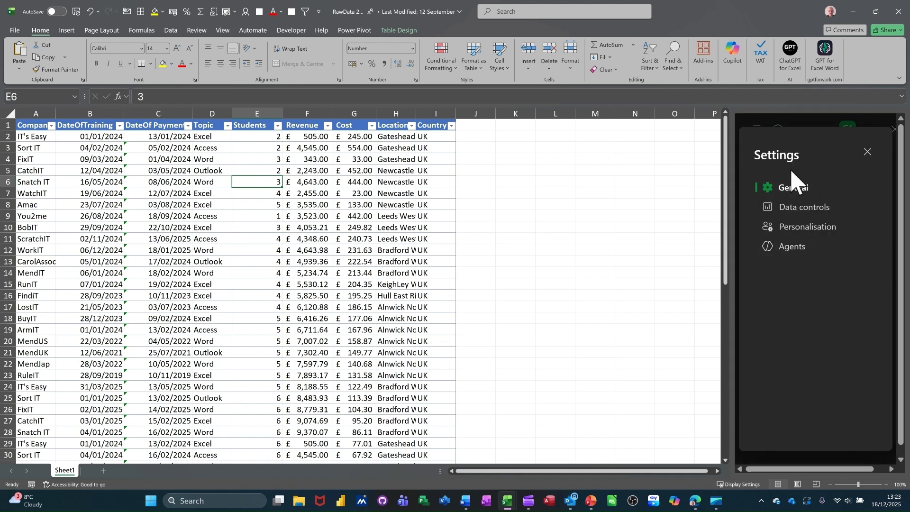
left_click(786, 189)
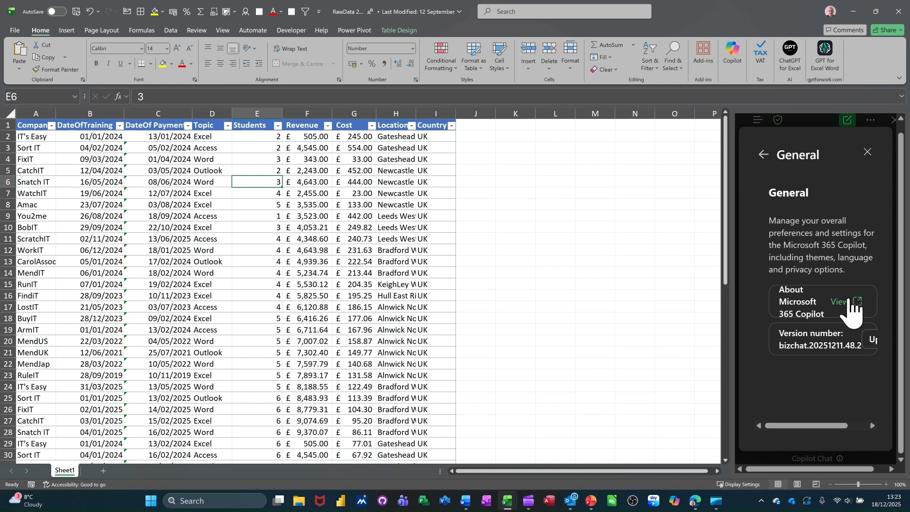
left_click(764, 155)
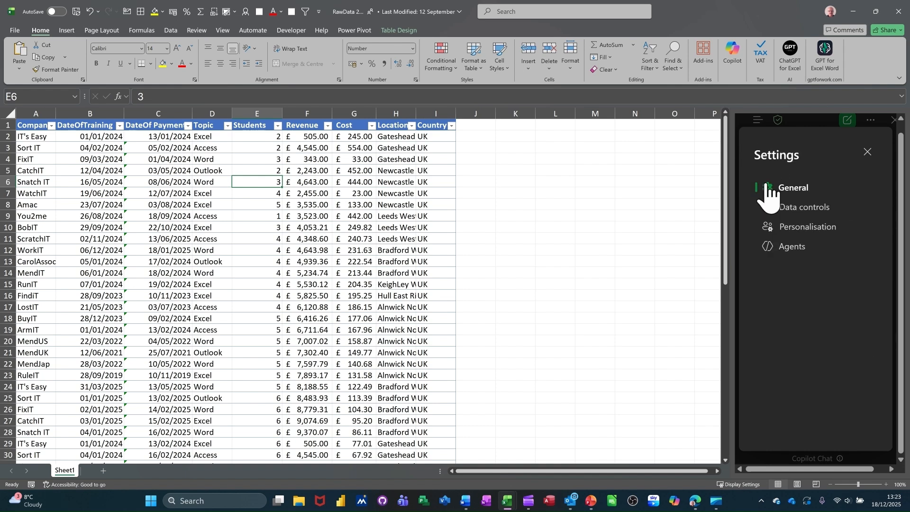
left_click(805, 209)
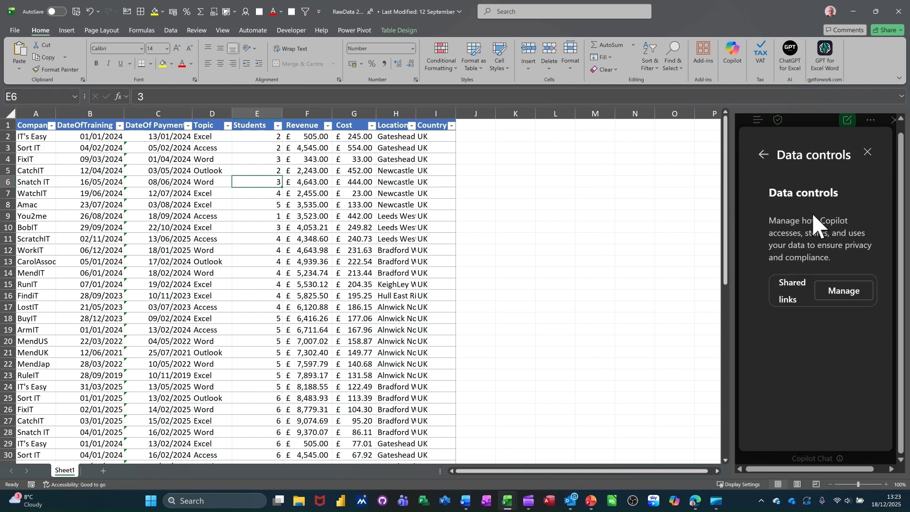
left_click(844, 293)
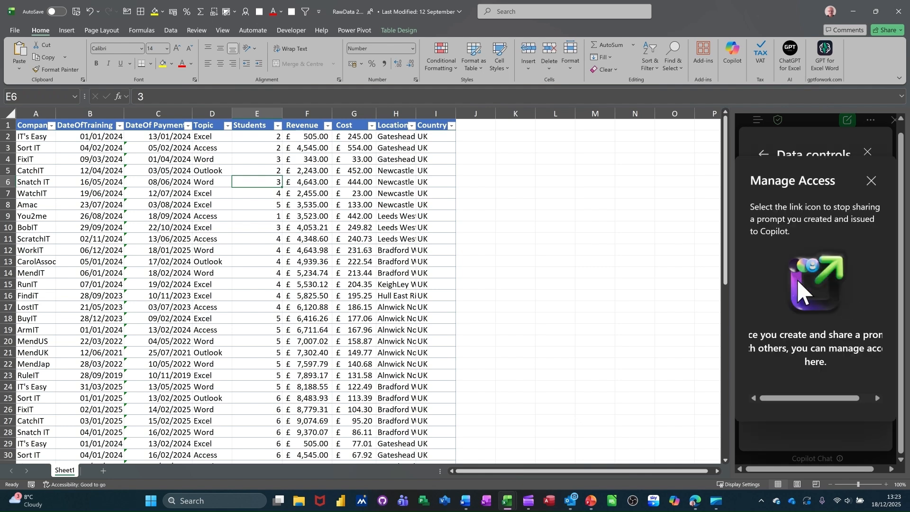
left_click(869, 181)
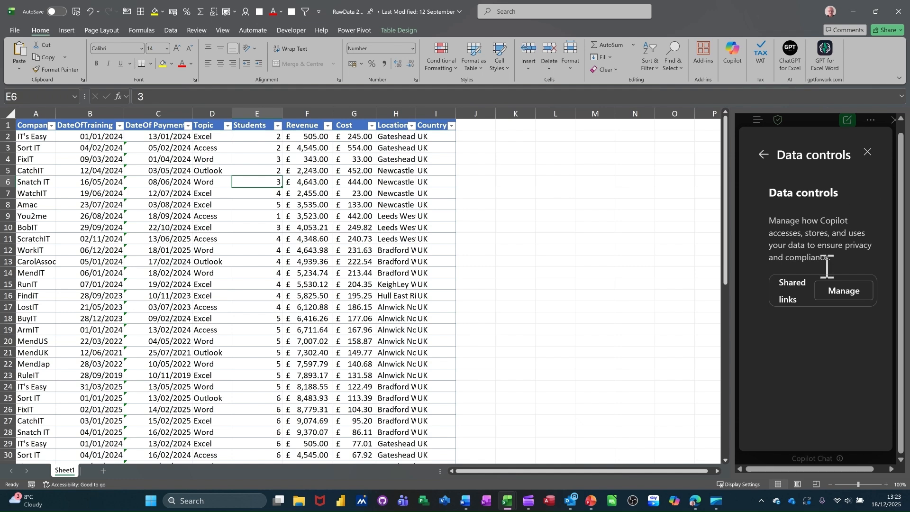
left_click(763, 155)
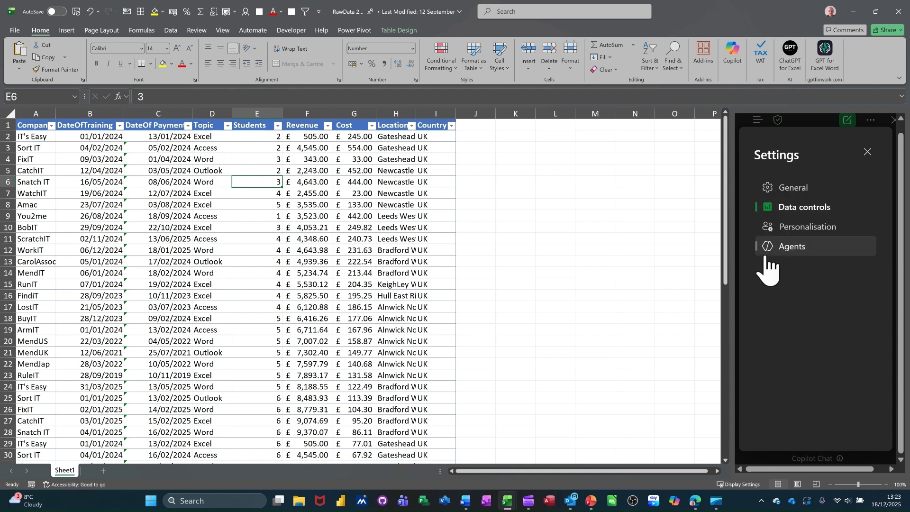
- Examine Copilot's Personalisation settings, including the Custom Instructions page and the Copilot Memory option
left_click(807, 228)
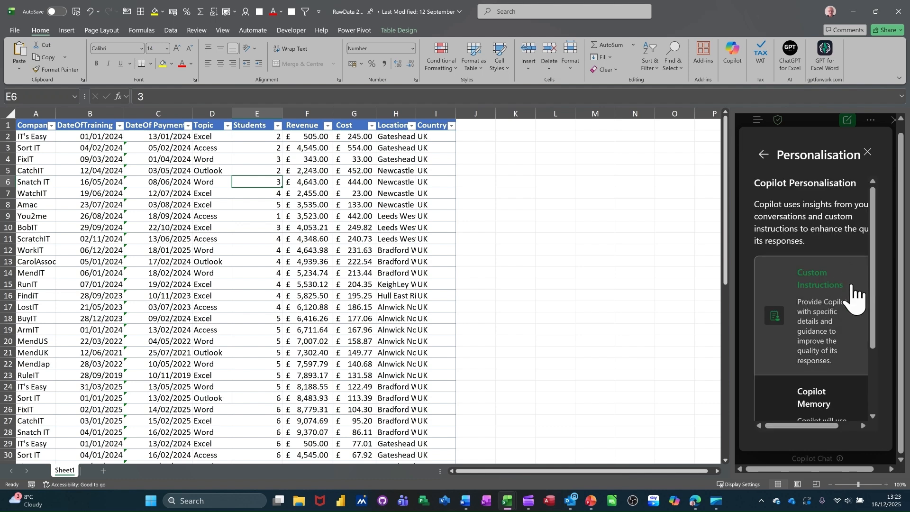
scroll(853, 294, "down", 3)
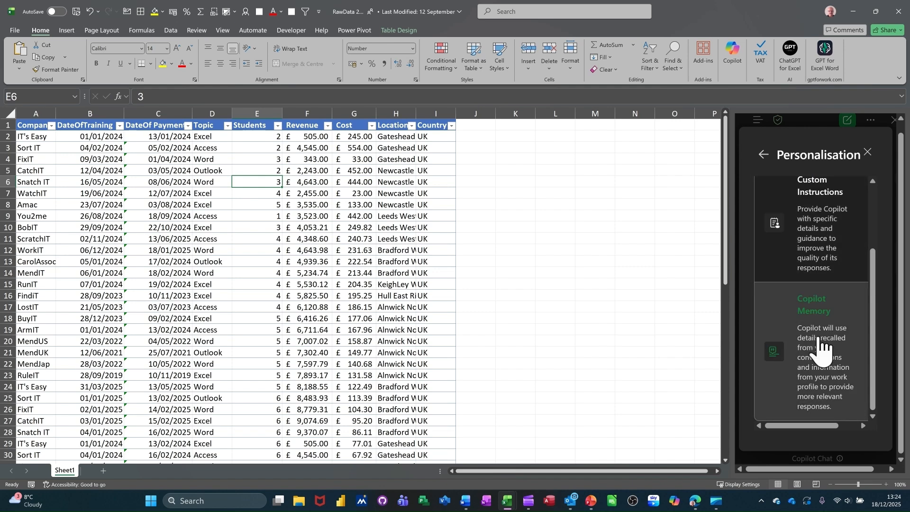
left_click(813, 247)
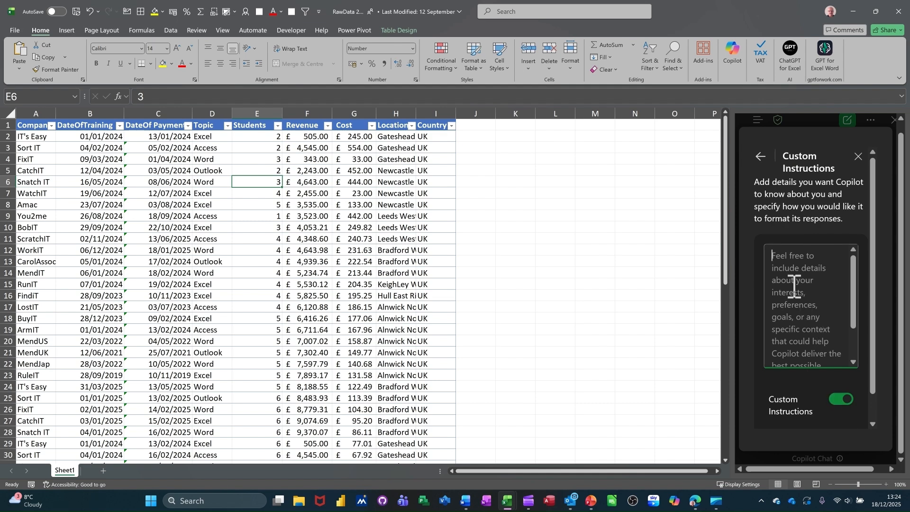
left_click(761, 159)
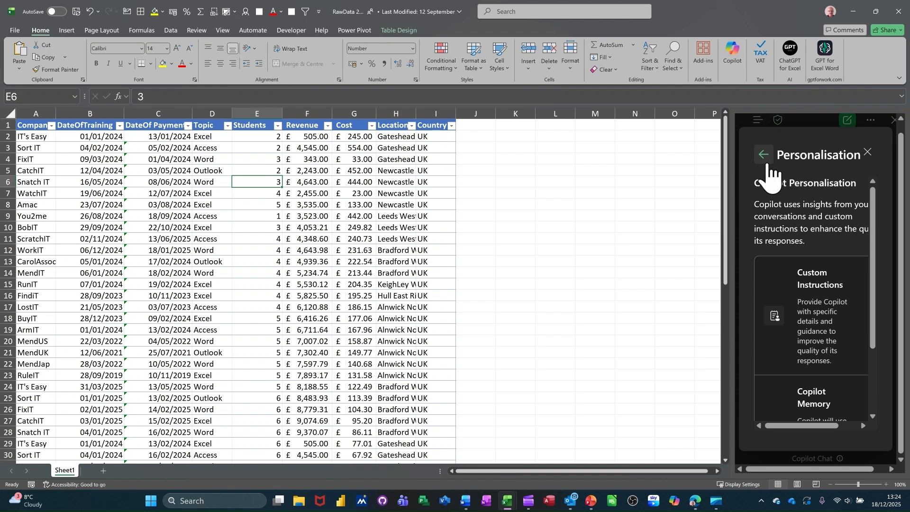
left_click(763, 156)
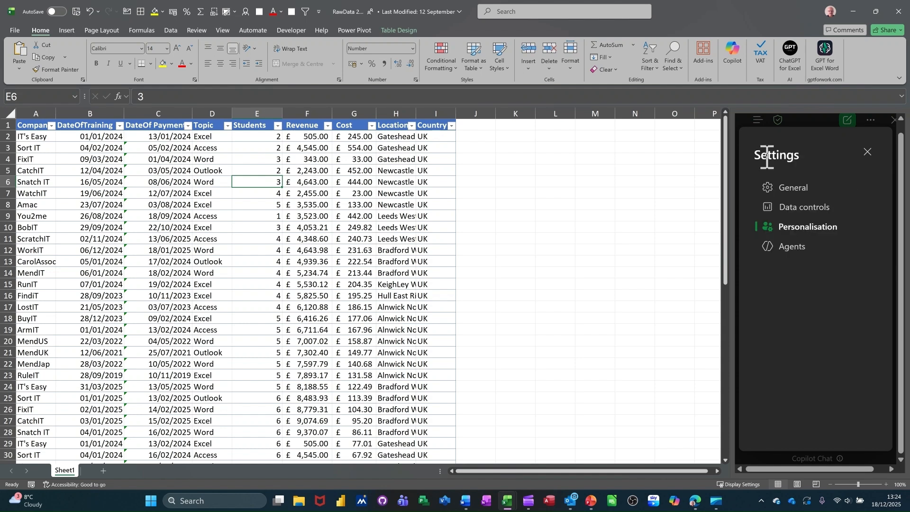
- Check the Agents settings for external data access and close Copilot's settings
left_click(788, 247)
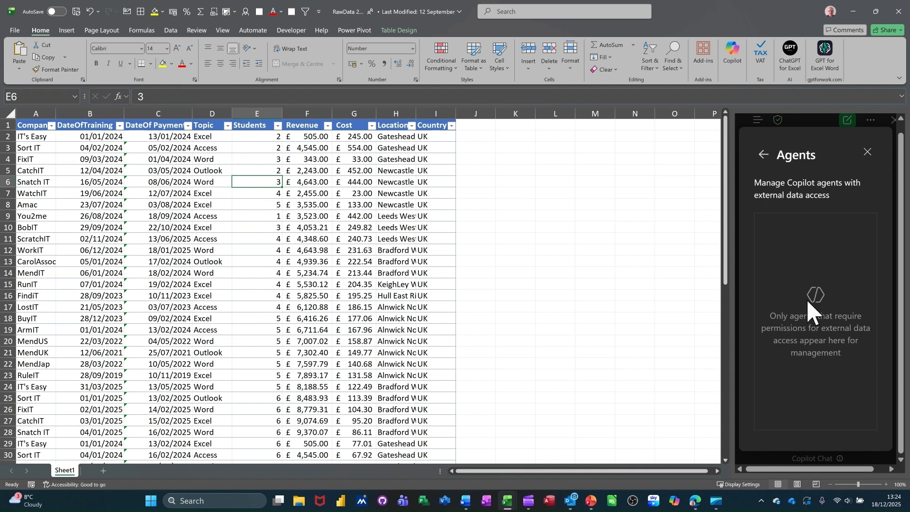
left_click(763, 155)
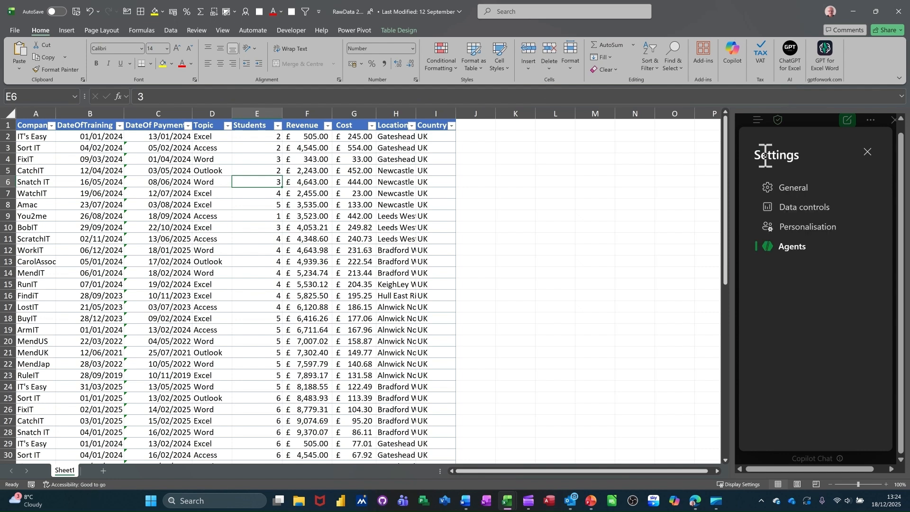
left_click(867, 153)
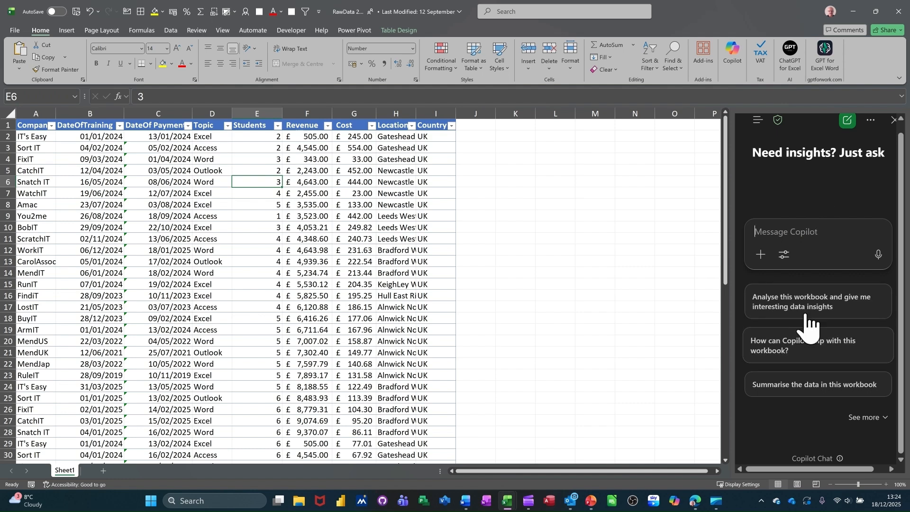
- Look over the agents and previous chats in Copilot's navigation panel, and return to the new chat
left_click(845, 226)
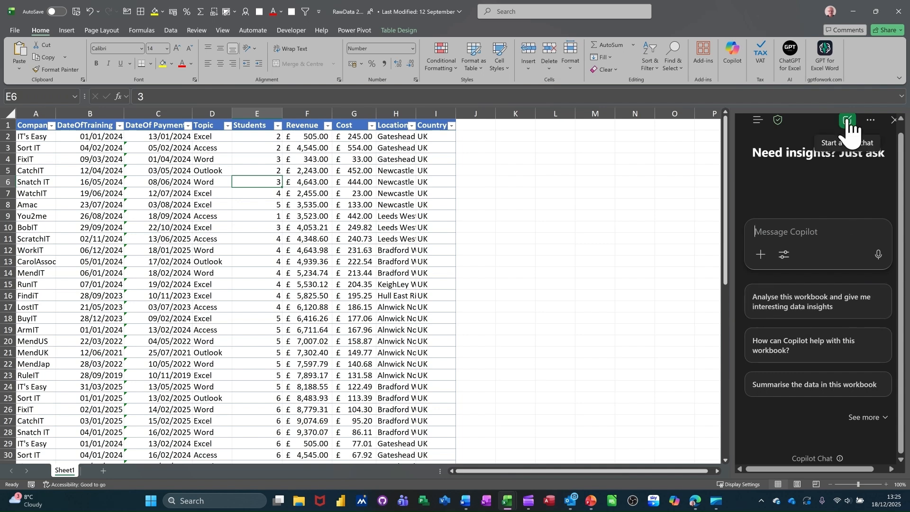
left_click(757, 121)
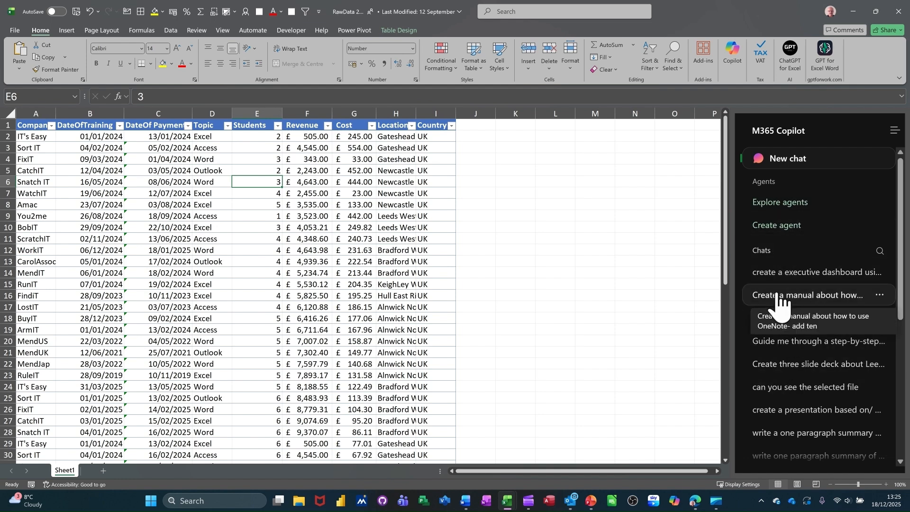
left_click(894, 130)
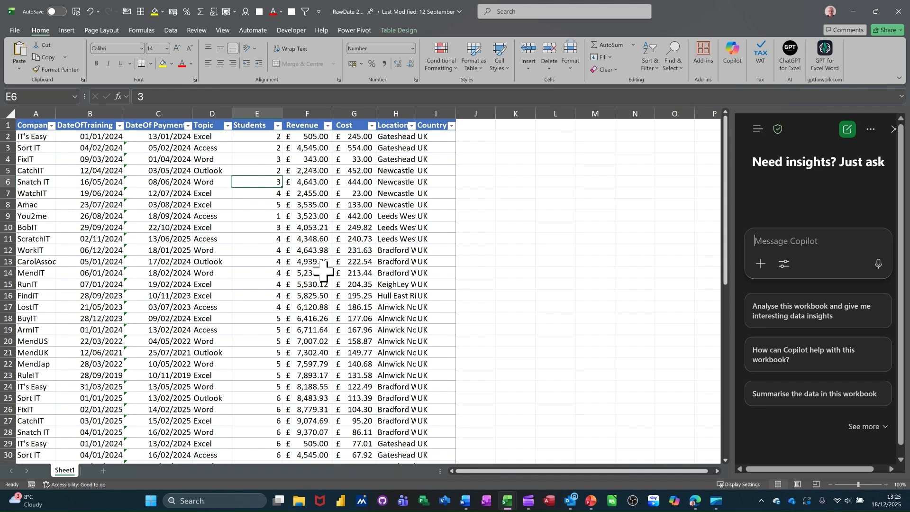
- Send Copilot the prompt "create a dashboard based company and topic"
left_click(770, 242)
type("create a dashboard based c")
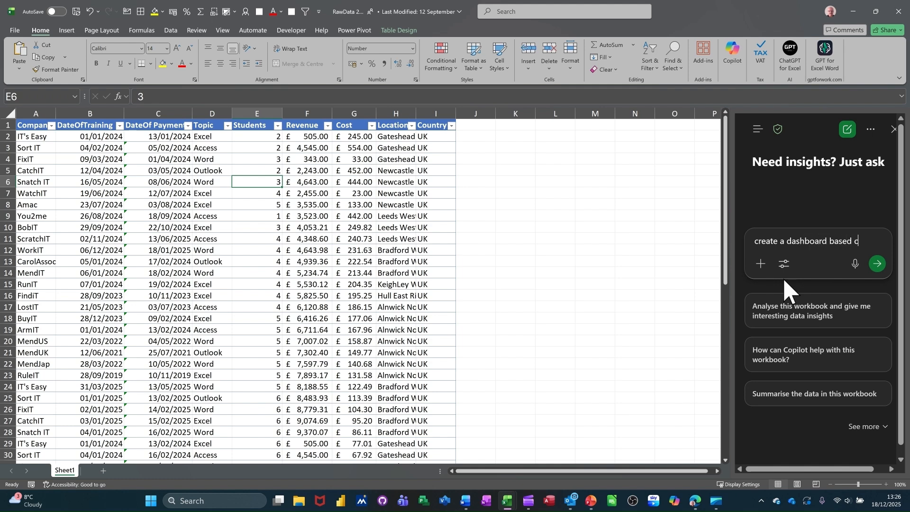
type("ompan")
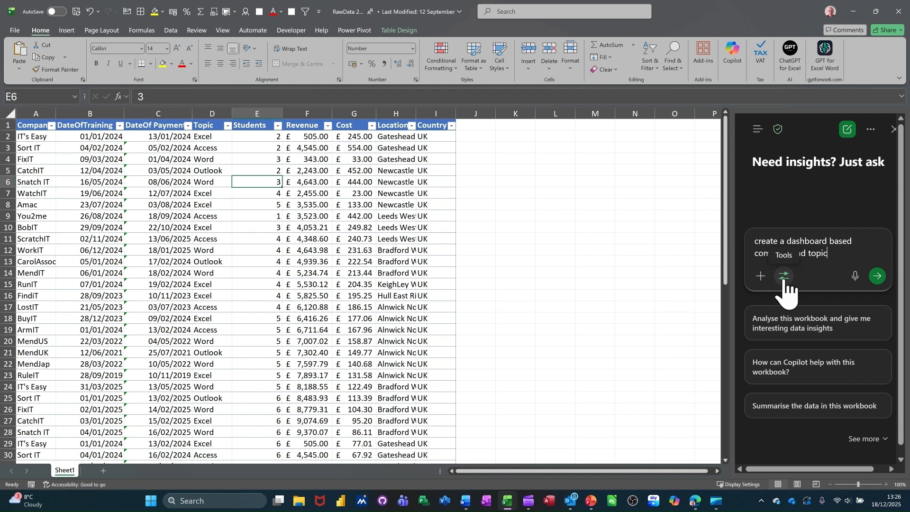
type("y and topic")
key("Return")
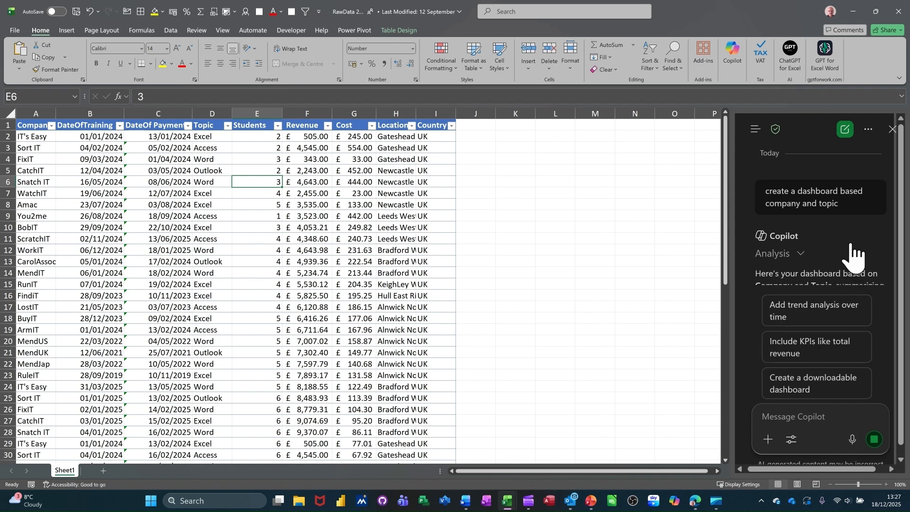
- Review the revenue, cost and students charts by company and topic in Copilot's dashboard answer
scroll(850, 251, "down", 5)
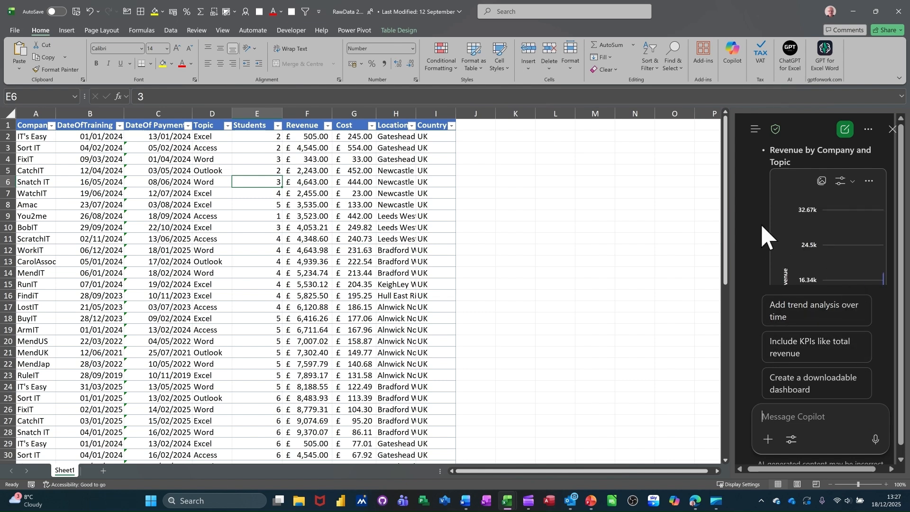
scroll(746, 240, "down", 1)
scroll(746, 239, "down", 3)
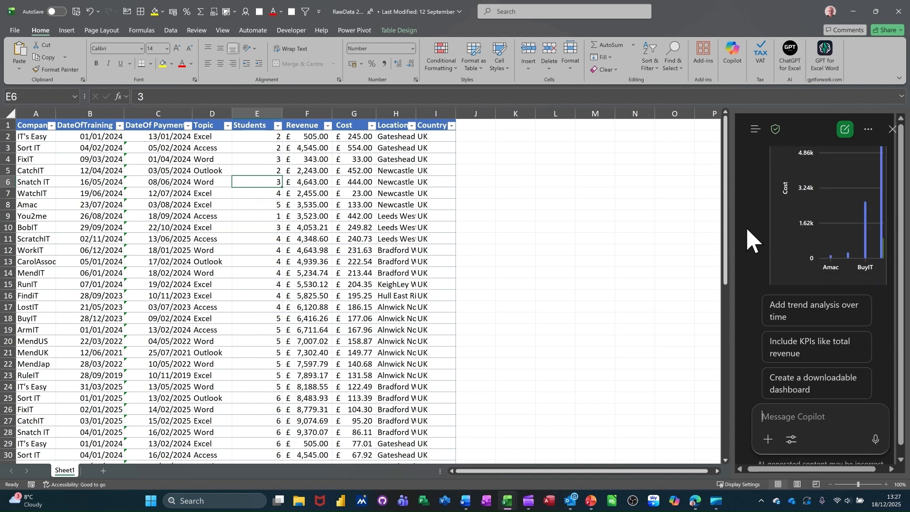
scroll(819, 223, "down", 3)
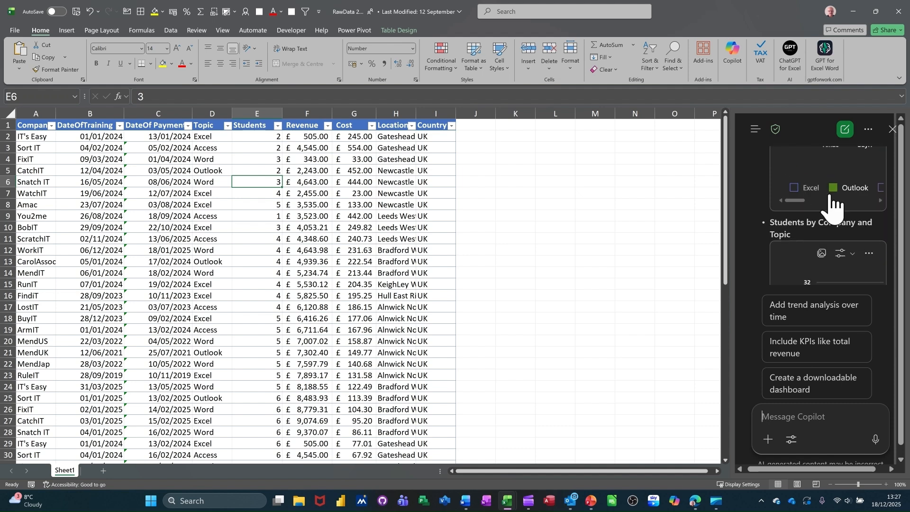
scroll(815, 201, "down", 3)
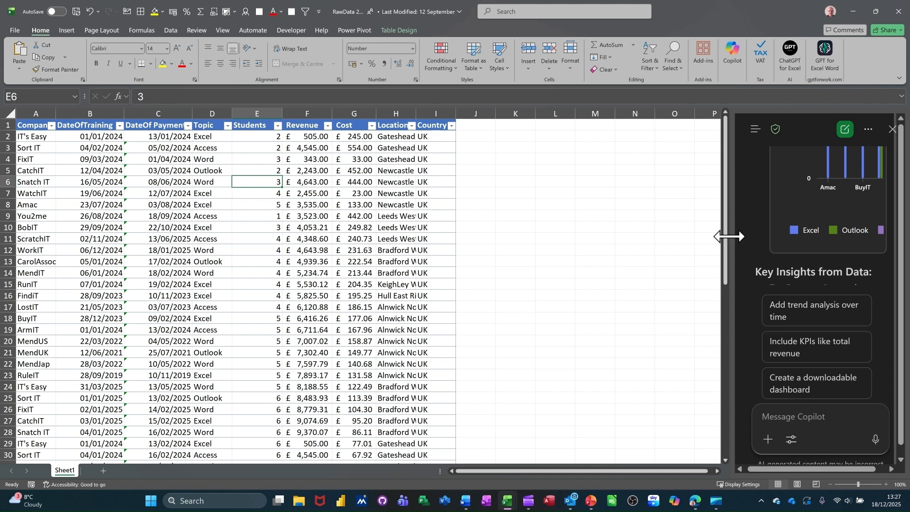
- Widen the Copilot pane to about twice its width and go back up through the dashboard charts
left_click_drag(730, 236, 579, 228)
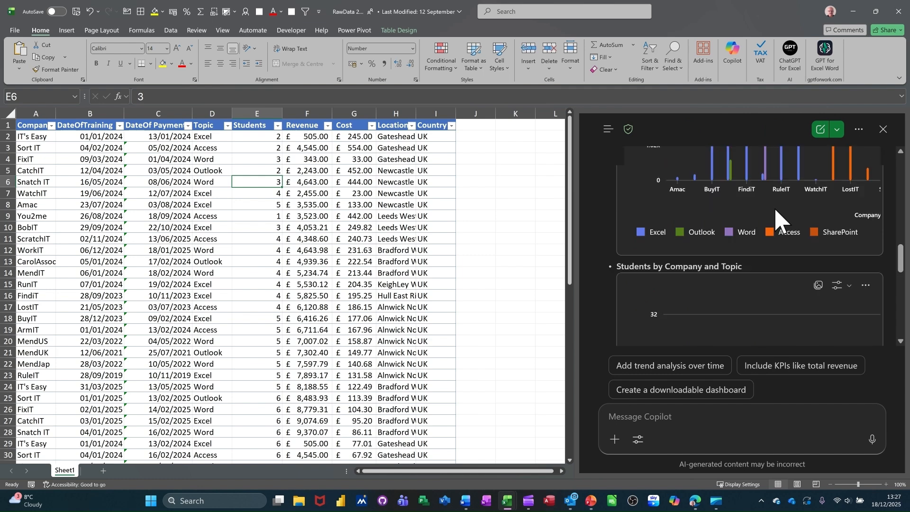
scroll(774, 206, "up", 5)
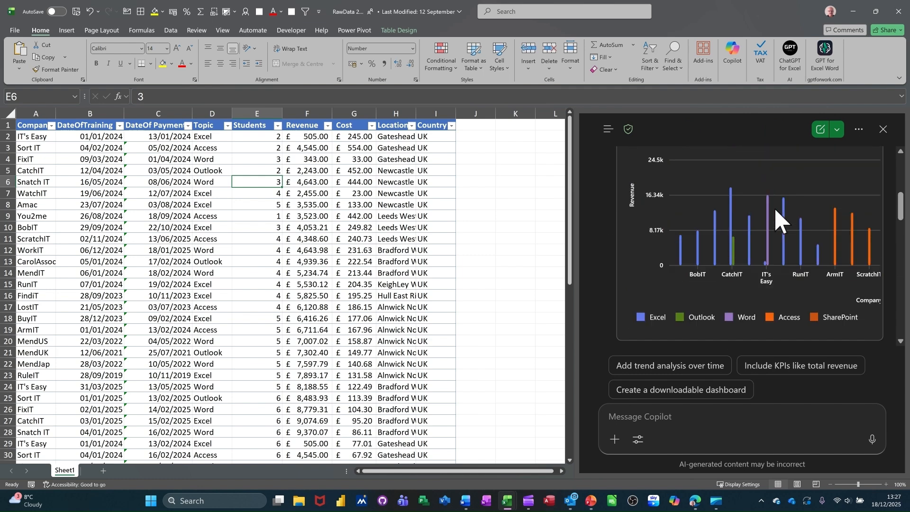
scroll(774, 207, "up", 3)
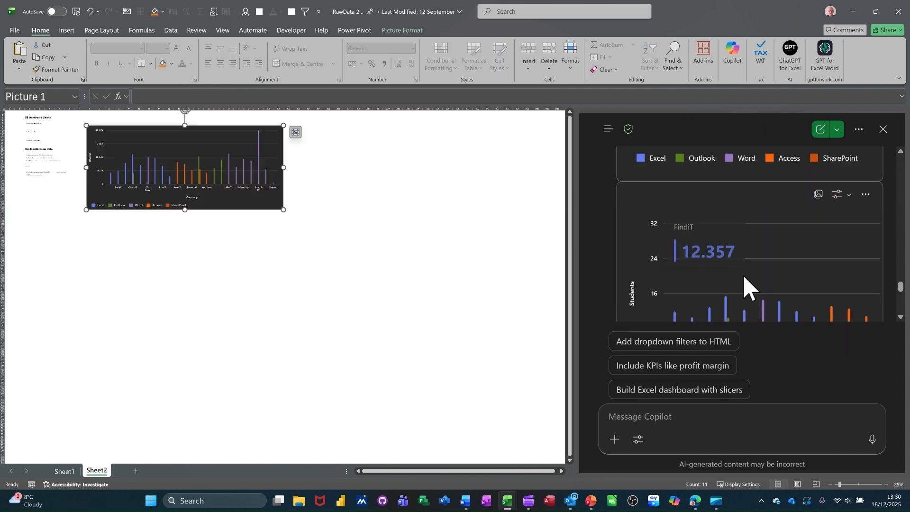
scroll(747, 285, "up", 3)
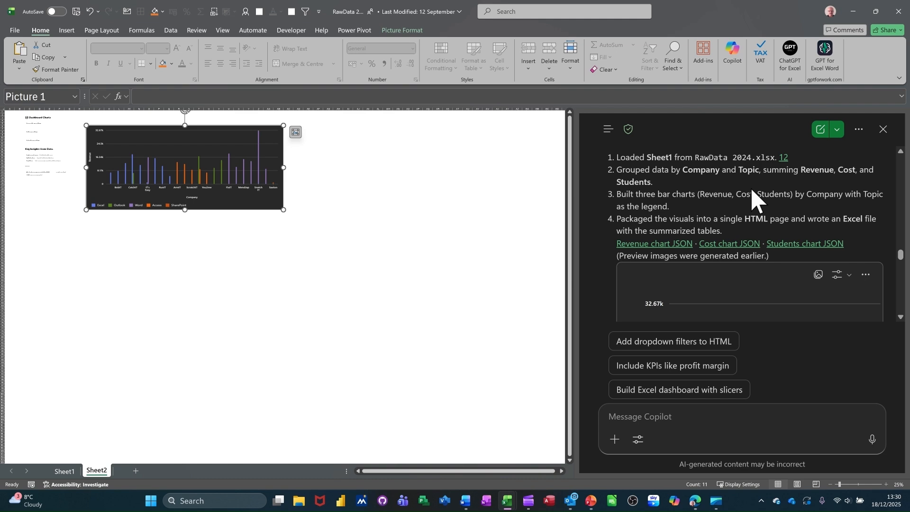
- Read Copilot's step-by-step explanation of how it built the HTML page and Excel file from the workbook
scroll(770, 197, "up", 1)
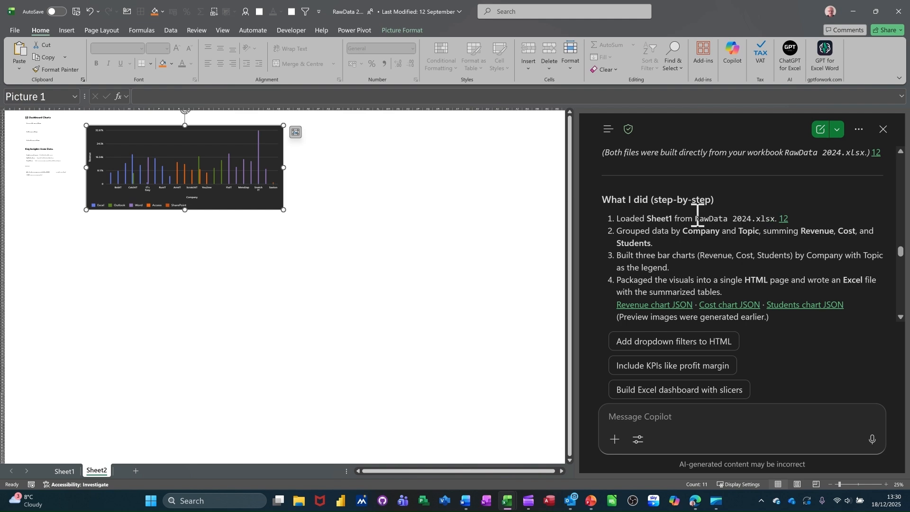
scroll(685, 249, "down", 2)
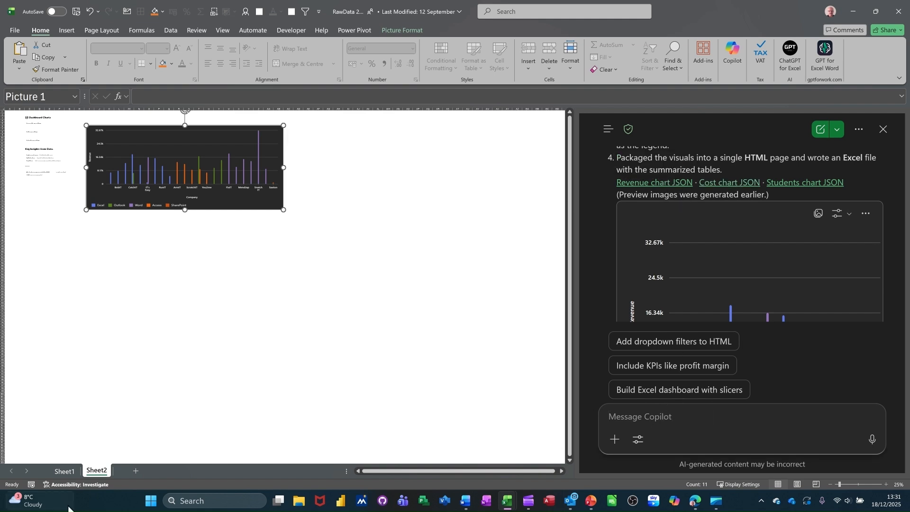
- Return to the training data on Sheet1 and ask Copilot to add all the images on a dashboard page and create a new downloadable file
left_click(65, 471)
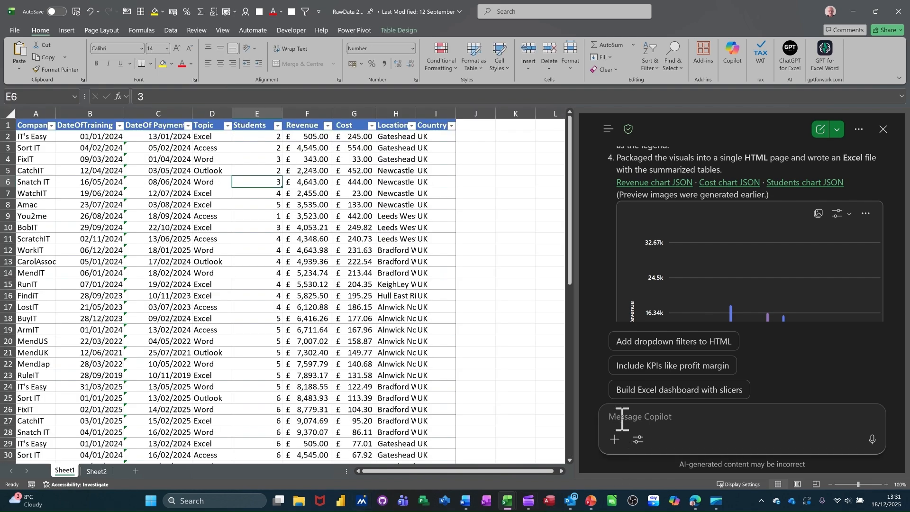
type("ad")
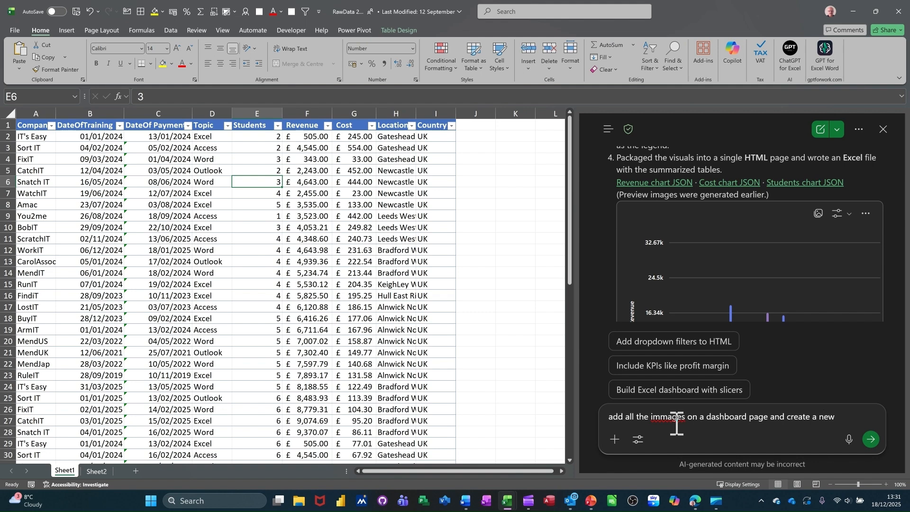
type("ownoadable file")
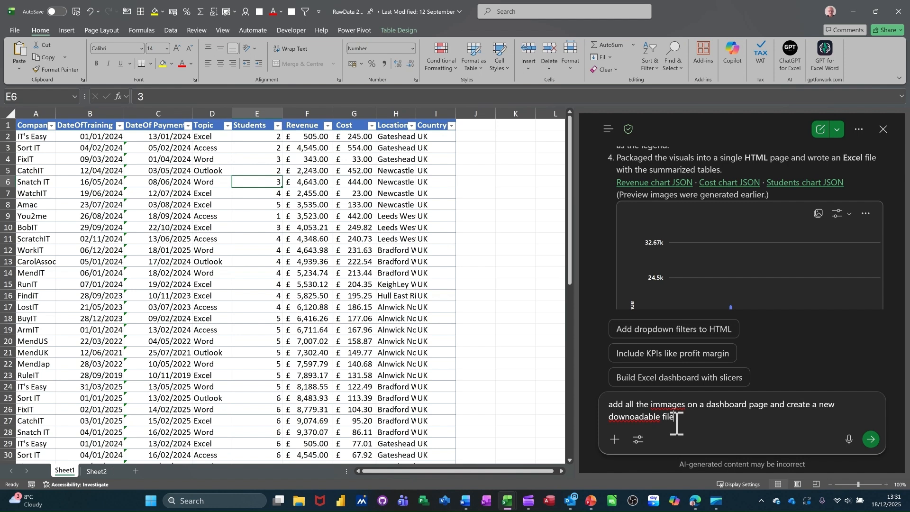
key("Return")
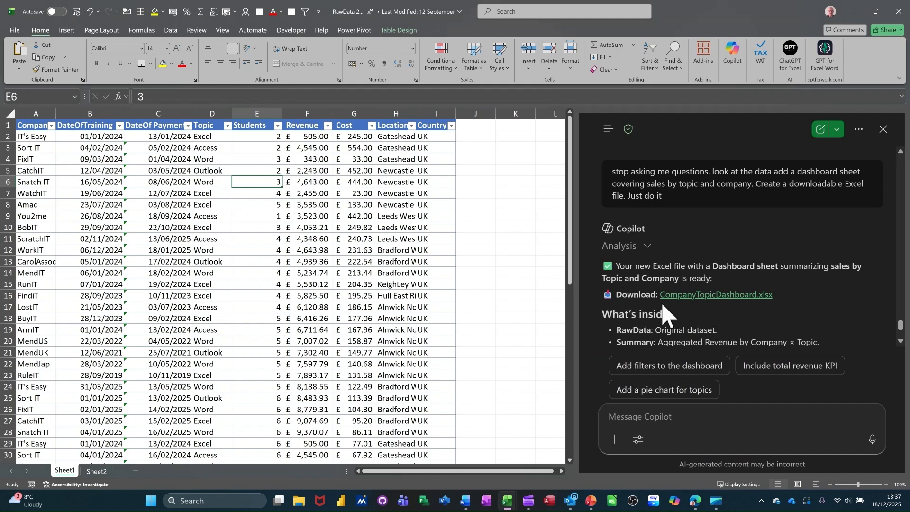
- Download and open CompanyTopicDashboard.xlsx from Copilot's answer and view its Summary and Dashboard sheets
left_click(728, 294)
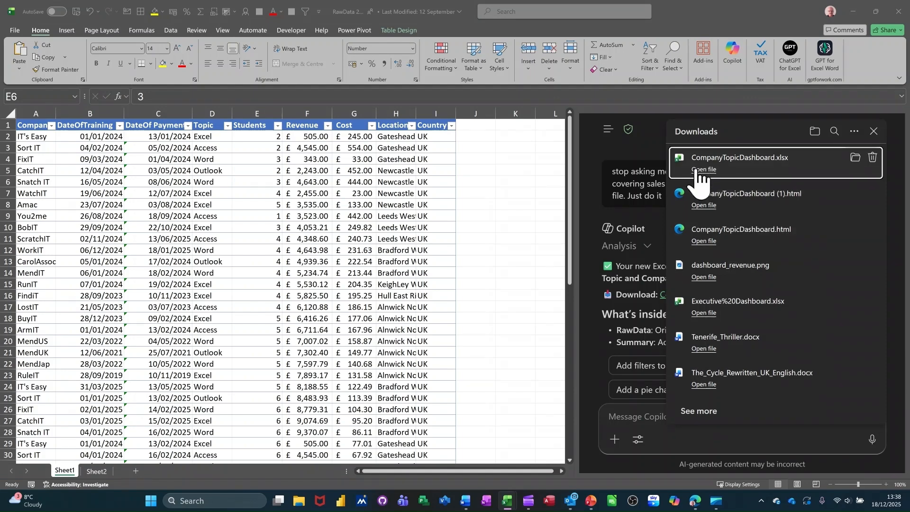
left_click(703, 170)
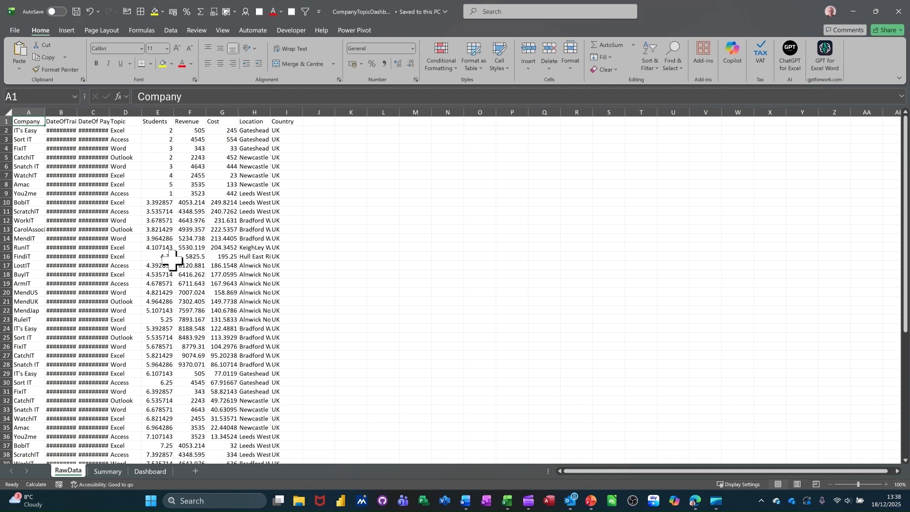
left_click(105, 472)
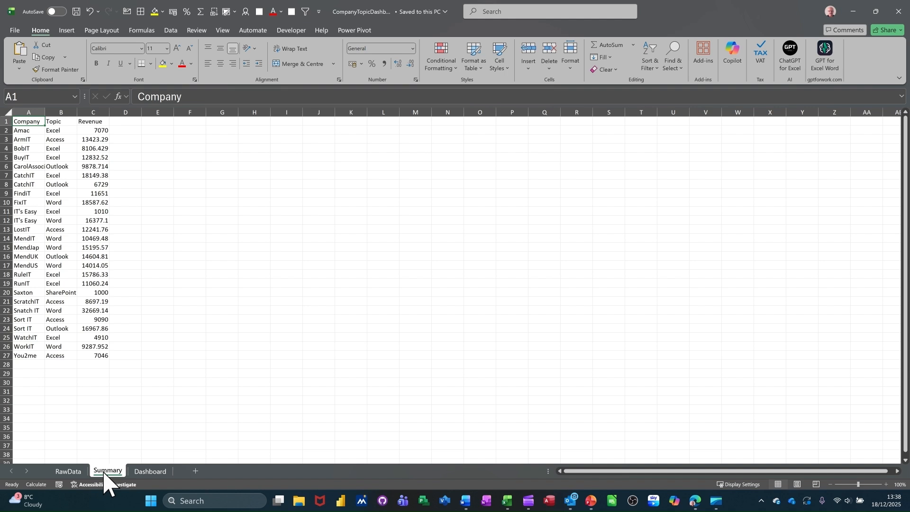
left_click(144, 472)
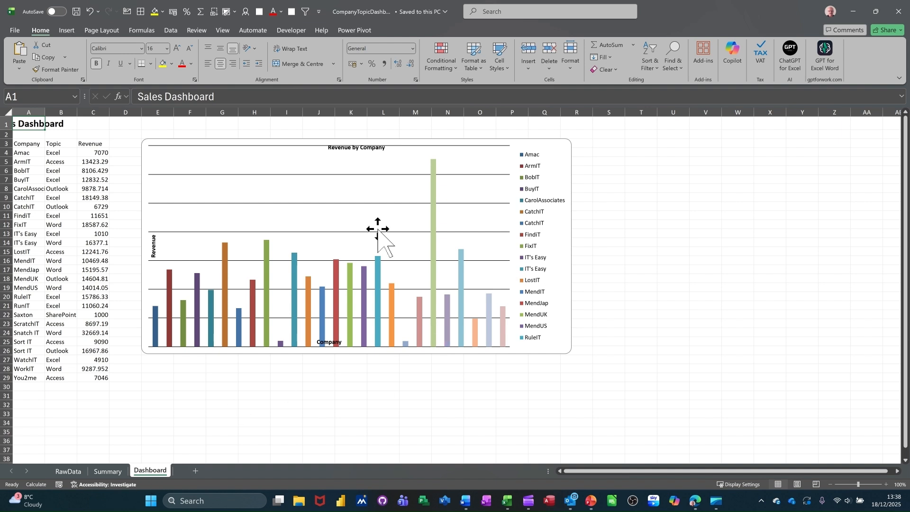
- Examine the Dashboard sheet's revenue table and the Revenue by Company chart, including its legend and chart design options
left_click(56, 197)
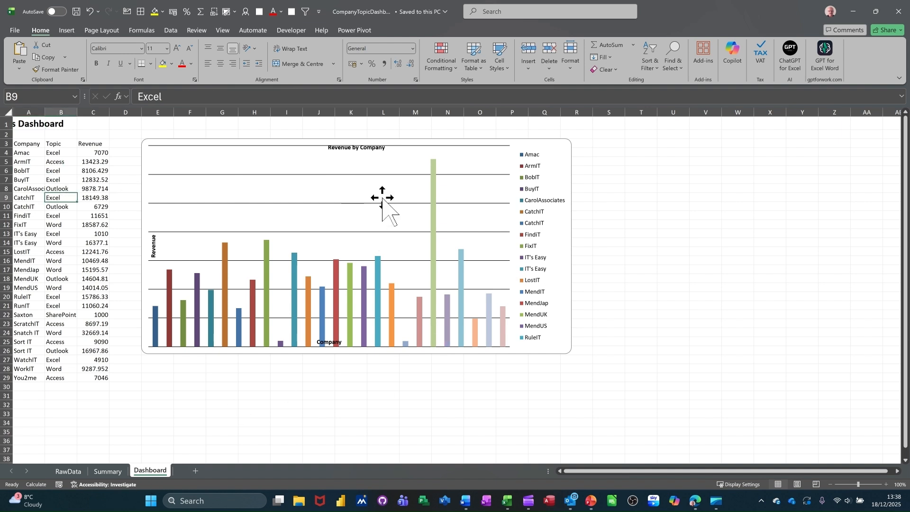
left_click(557, 155)
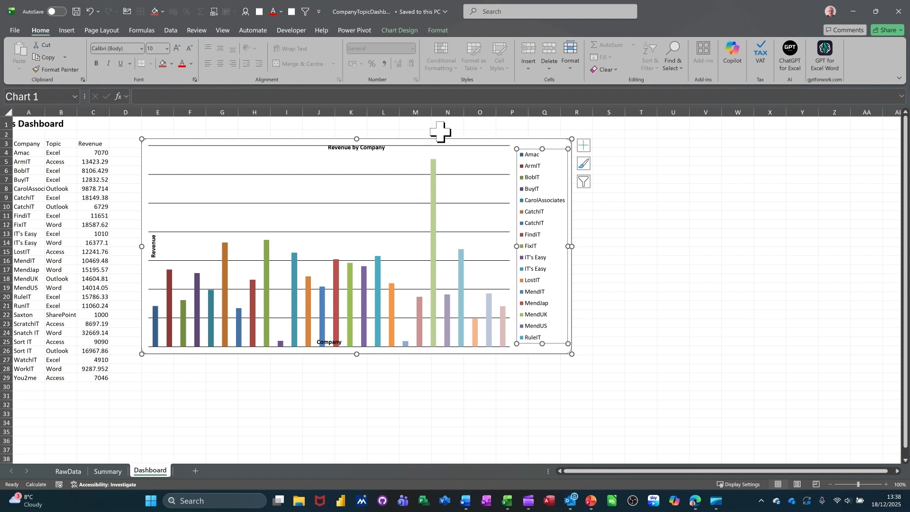
left_click(398, 31)
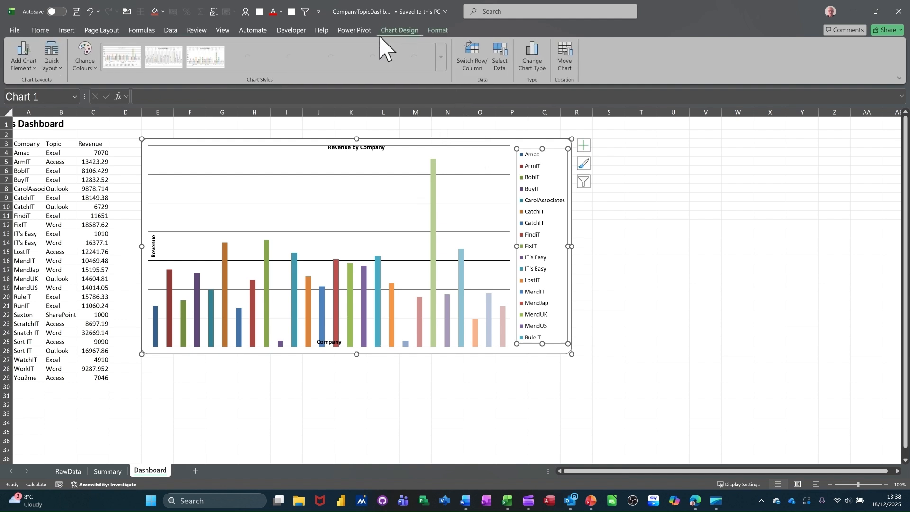
left_click(84, 198)
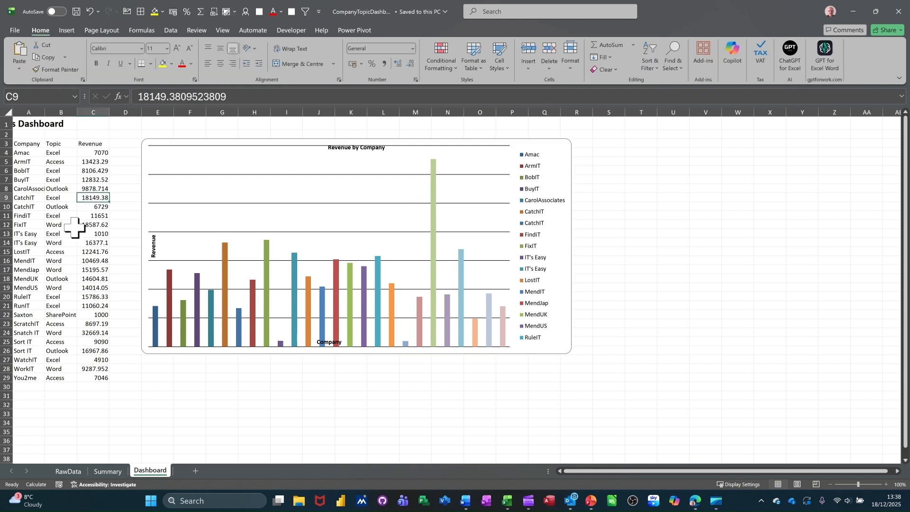
- Check the revenue and date cells on the Summary and RawData sheets, and close the workbook and the downloads list
left_click(103, 470)
left_click(87, 255)
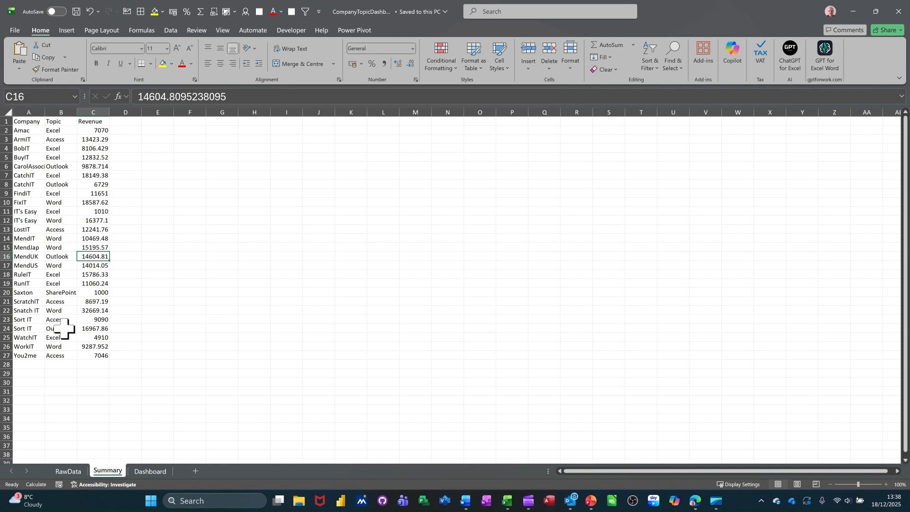
left_click(66, 471)
left_click(96, 212)
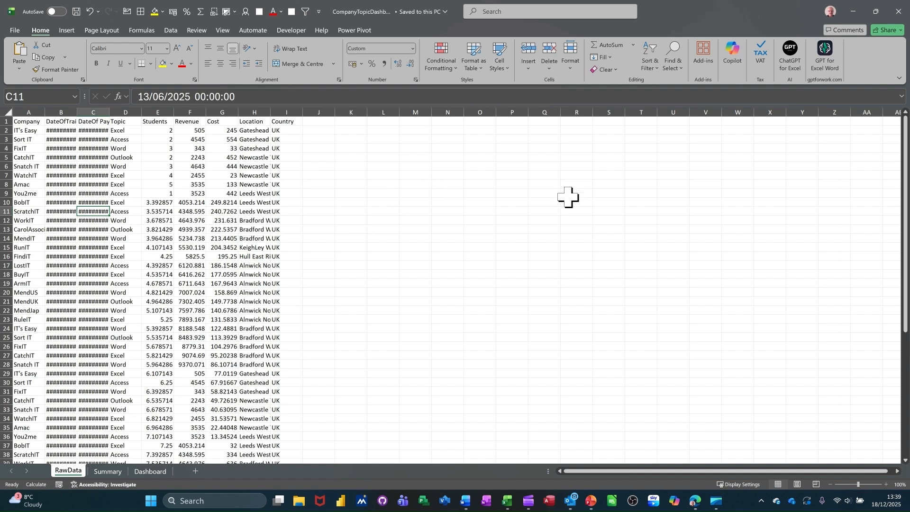
left_click(899, 10)
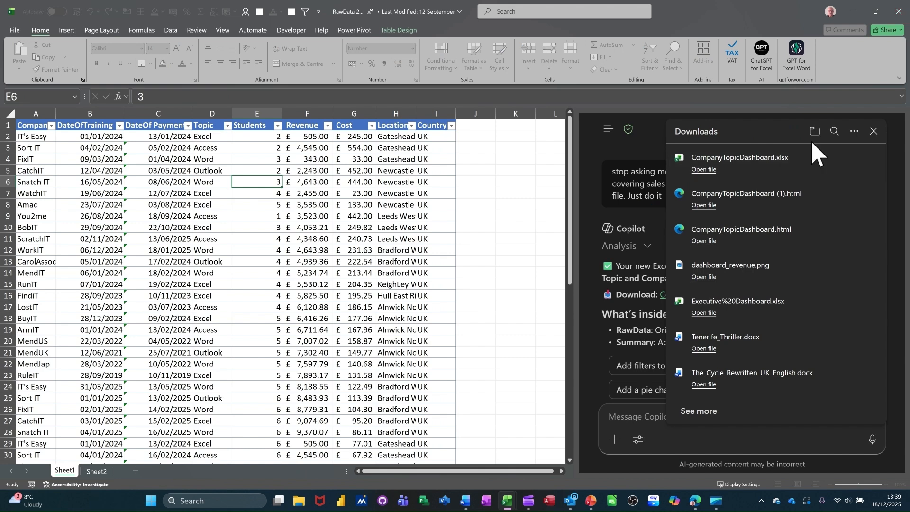
left_click(873, 131)
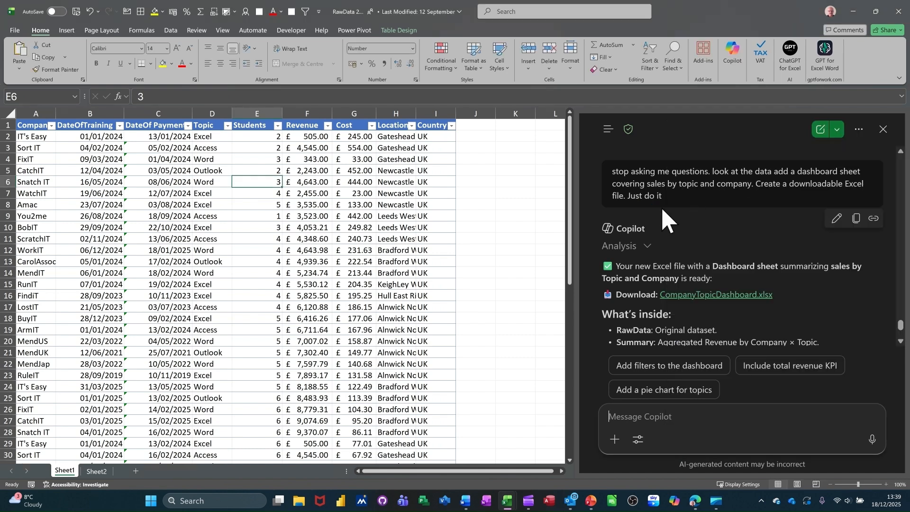
- Send Copilot the prompt "format the figure in all money columns to pounds."
left_click(625, 419)
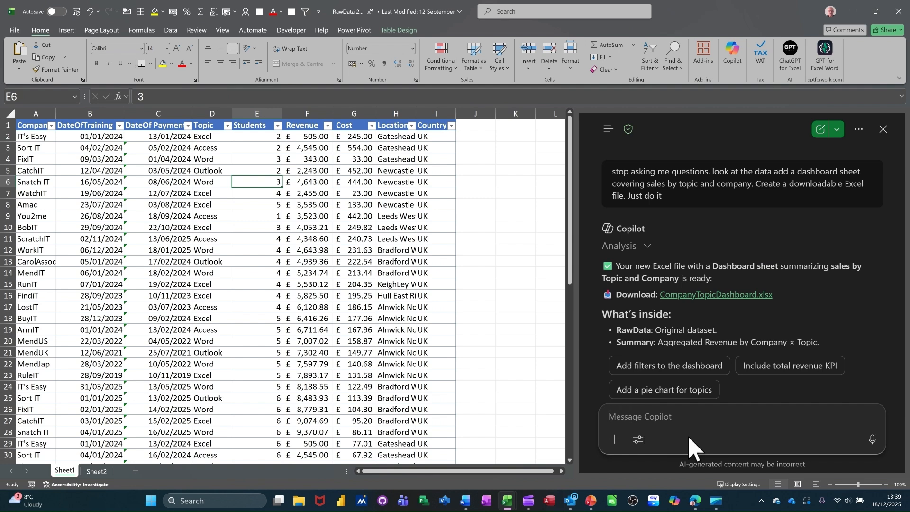
type("format the figure in all money columns to pounds.")
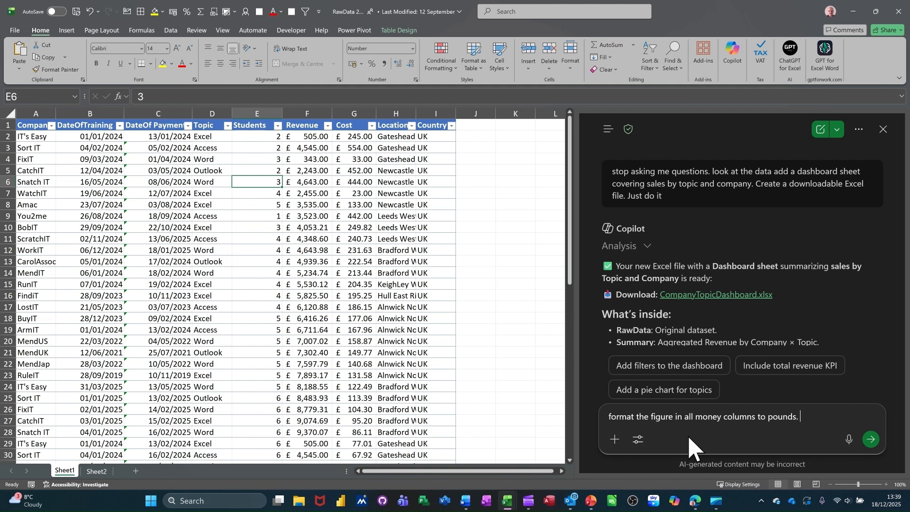
key("Return")
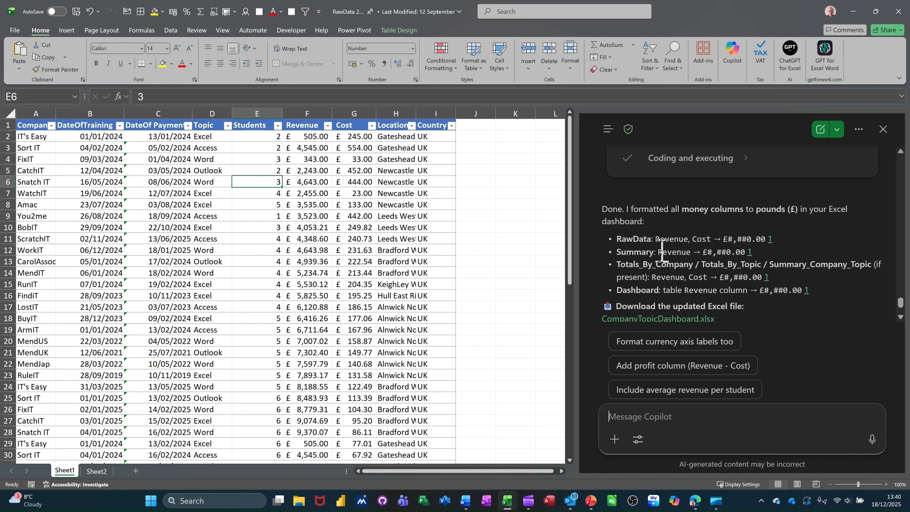
- Download and open the updated CompanyTopicDashboard workbook, and widen the Revenue column on its Dashboard sheet to fit the amounts
left_click(632, 319)
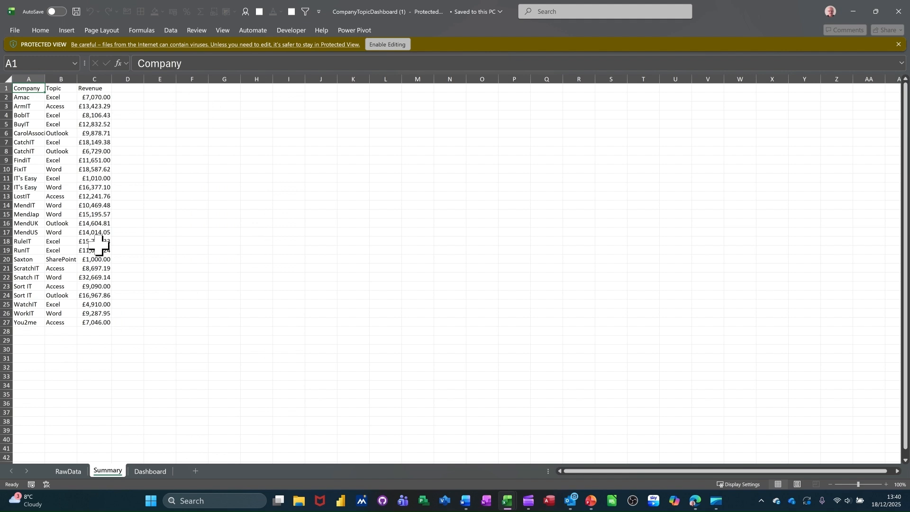
left_click(142, 470)
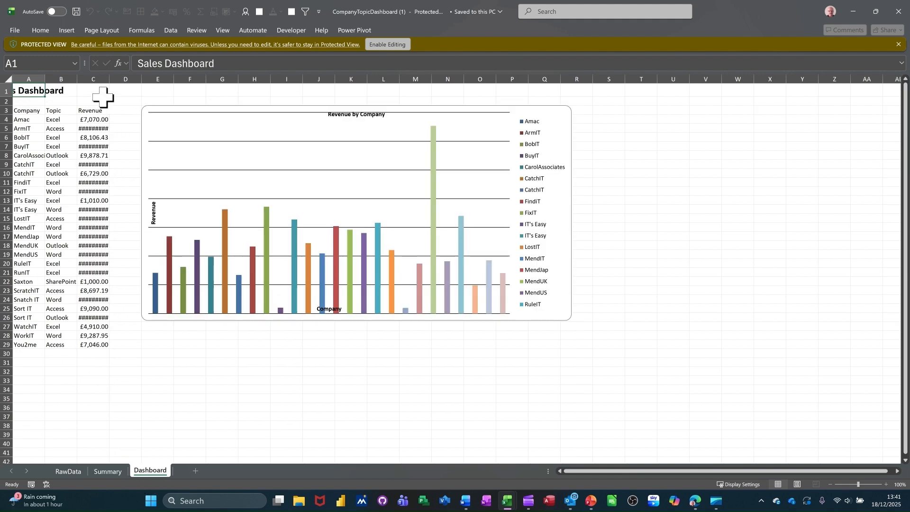
left_click_drag(109, 79, 111, 80)
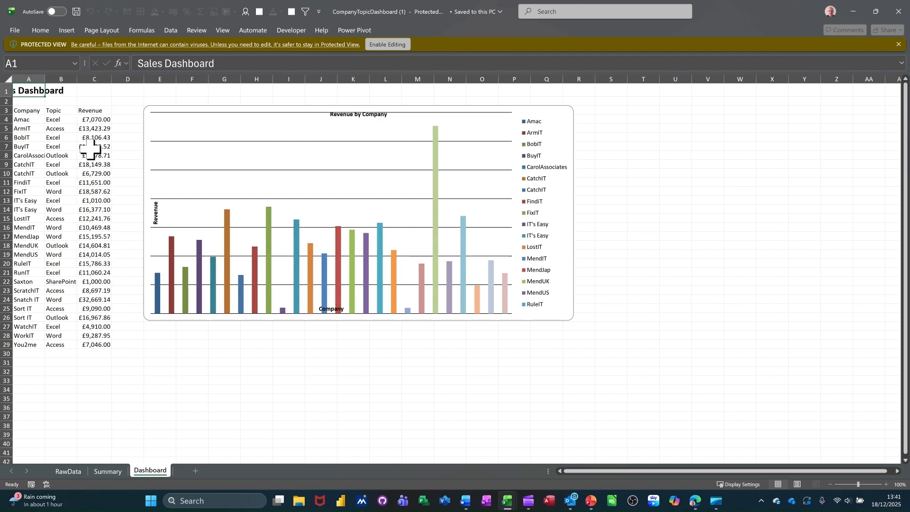
- Check the pound formatting on the RawData, Summary and Dashboard sheets, and close the workbook and the downloads list
left_click(68, 473)
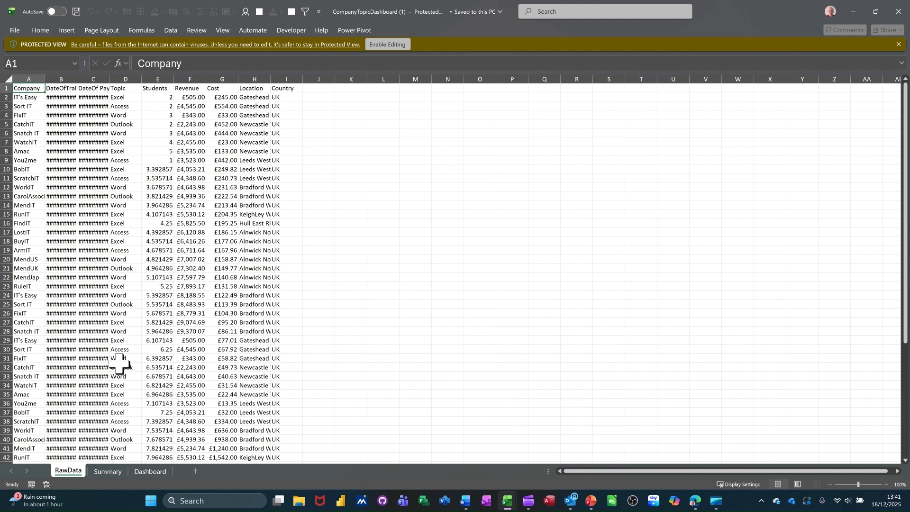
left_click(105, 471)
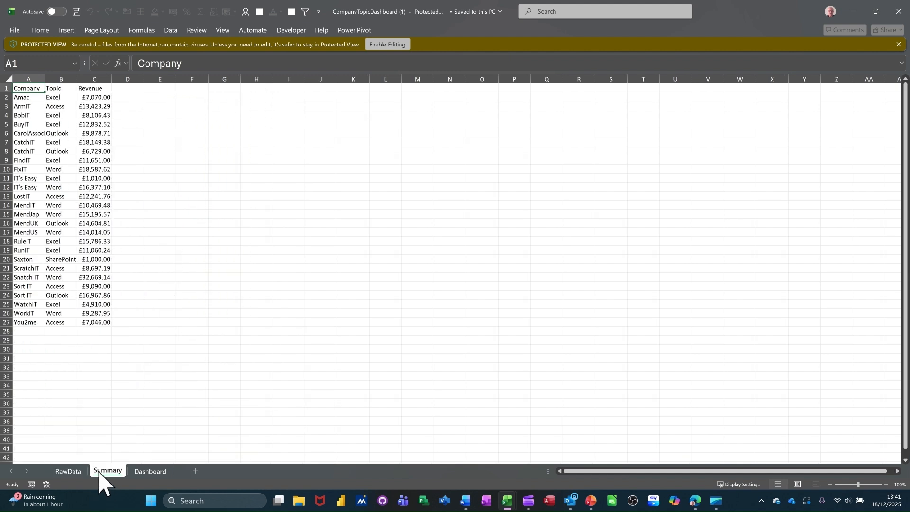
left_click(145, 471)
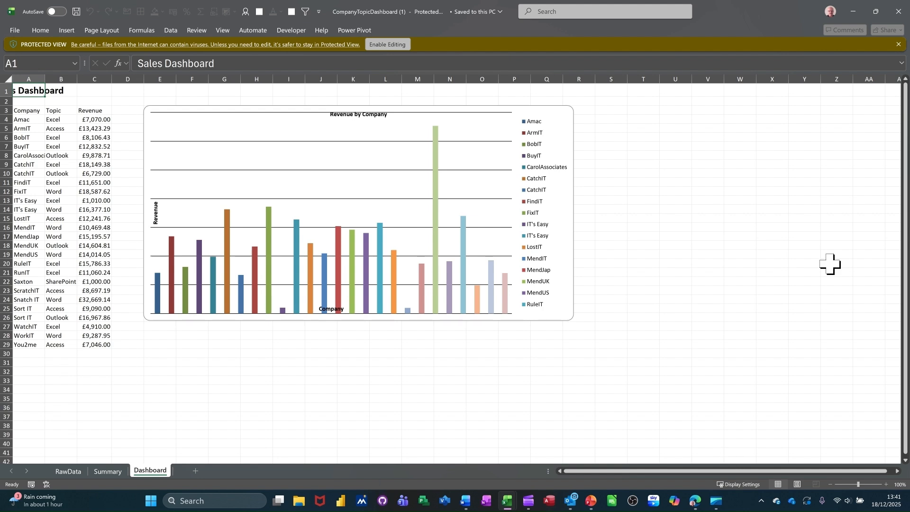
left_click(898, 11)
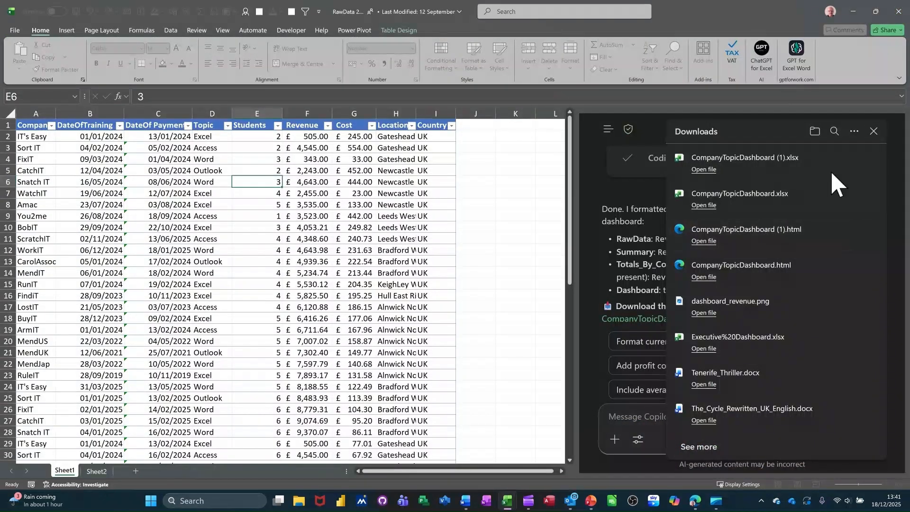
left_click(873, 131)
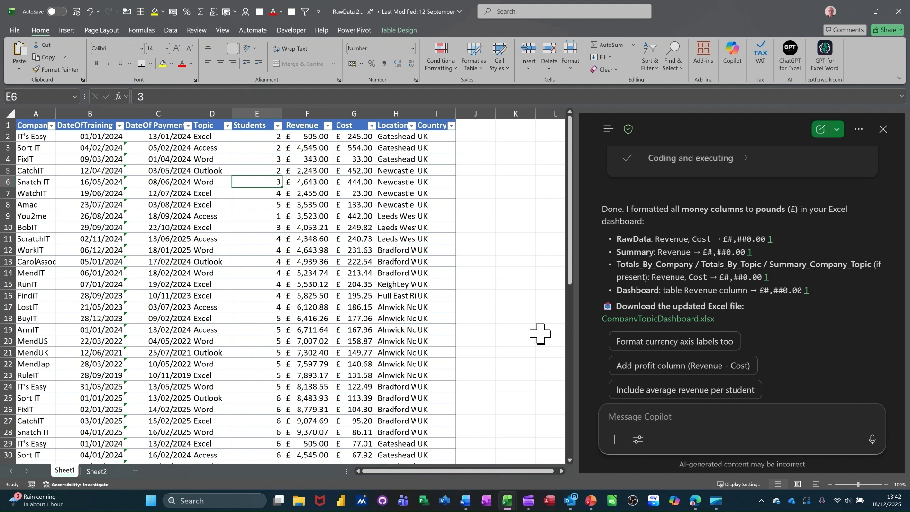
- Send Copilot the prompt "add a new column called country, and enter the country for each row based on the location column"
left_click(626, 415)
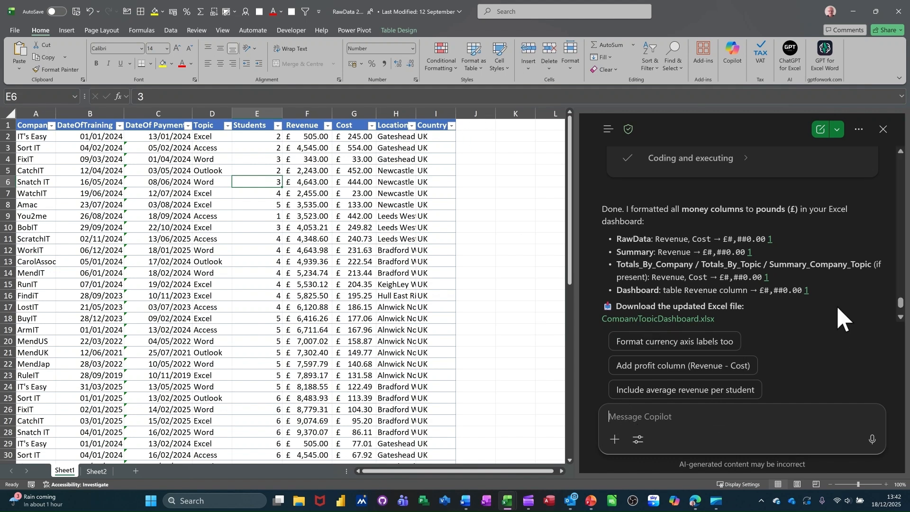
type("a")
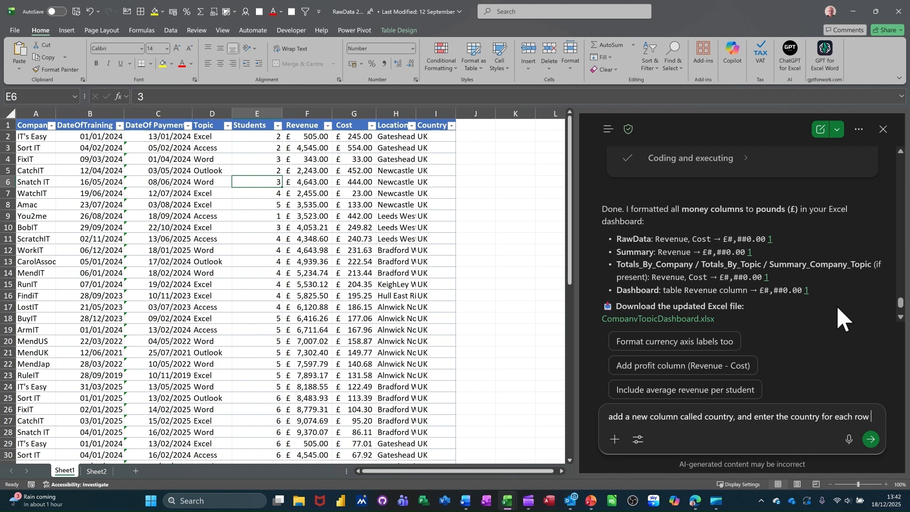
type("based on the location column")
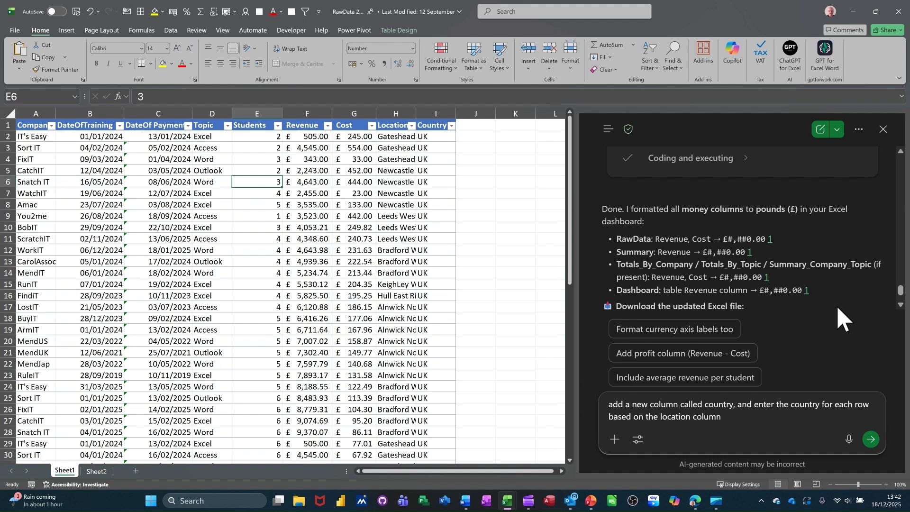
key("Return")
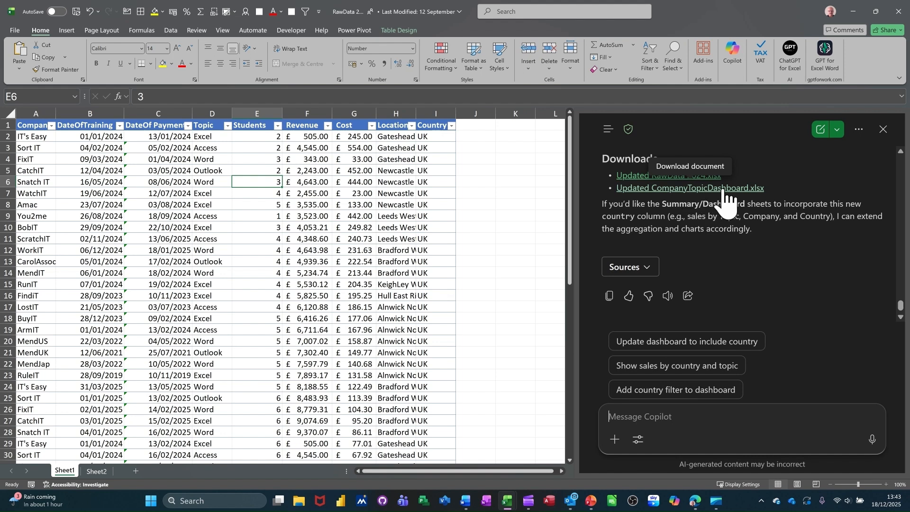
- Download and open the updated RawData 2024 workbook to check its added country column, and close it and the downloads list
left_click(656, 178)
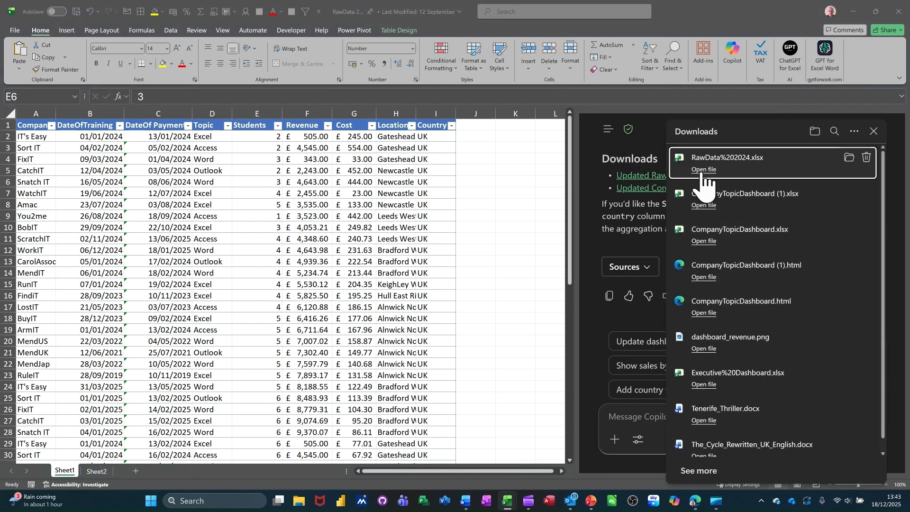
left_click(701, 171)
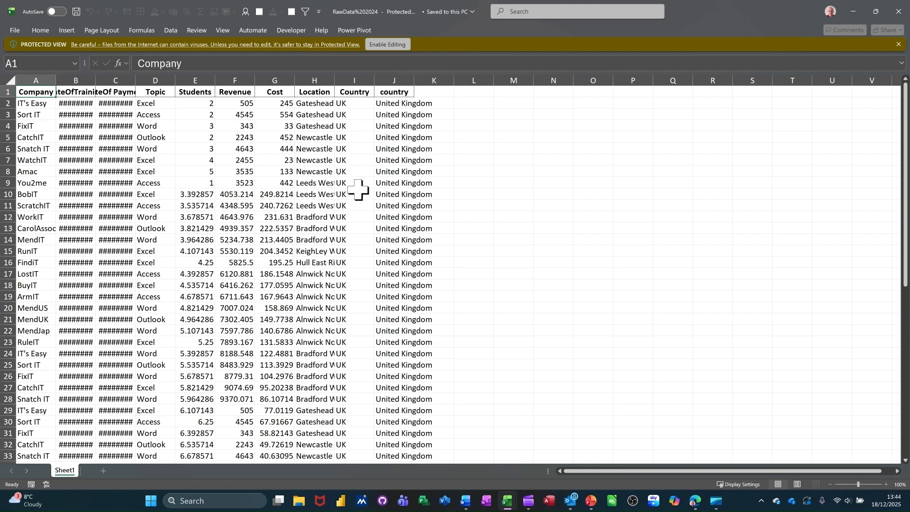
scroll(413, 218, "down", 6)
scroll(416, 222, "up", 6)
left_click(898, 11)
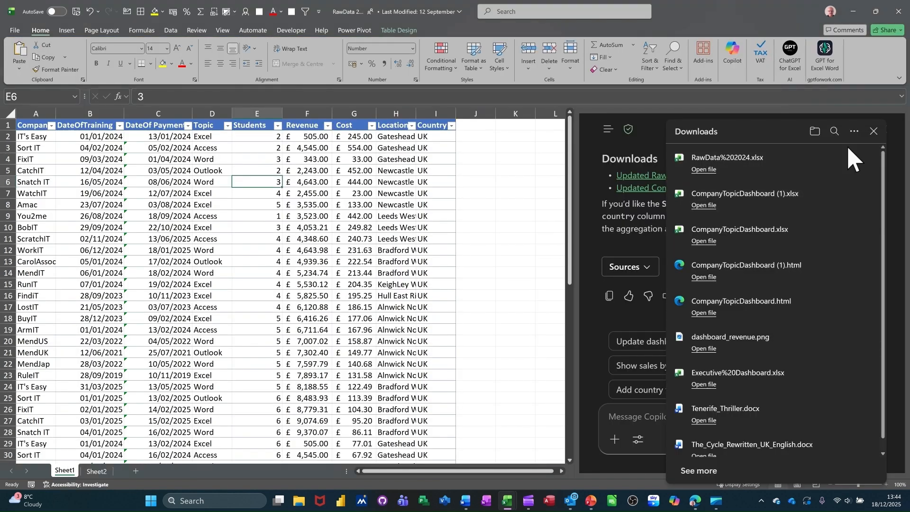
left_click(873, 131)
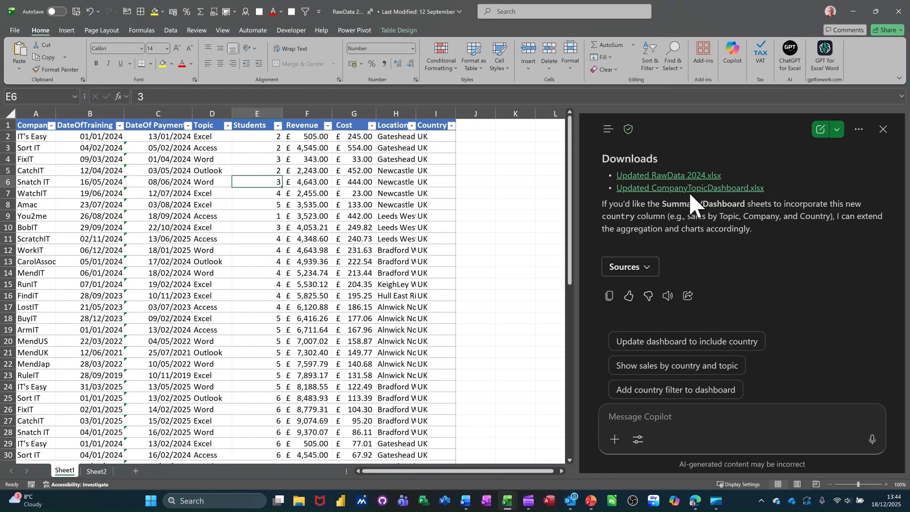
- Download and open the updated CompanyTopicDashboard workbook, check its RawData, Summary and Dashboard sheets, and close it and the downloads list
left_click(660, 188)
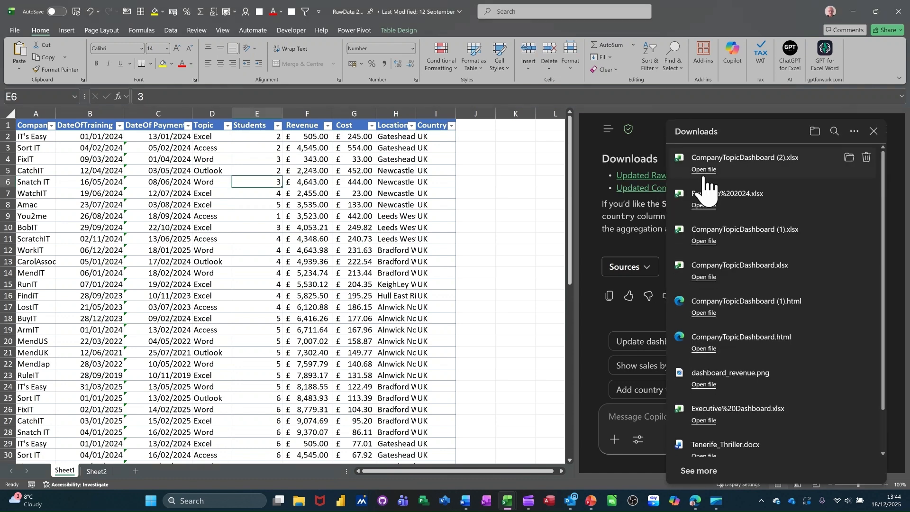
left_click(703, 171)
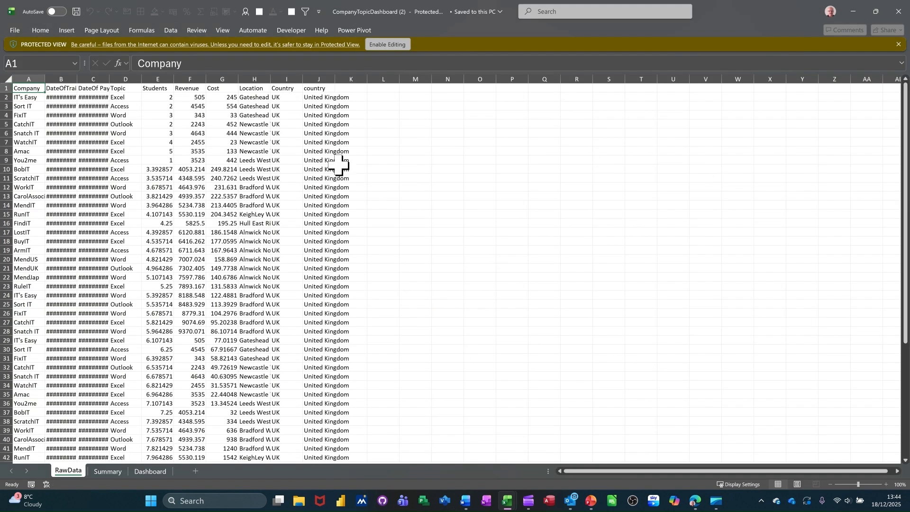
left_click(102, 472)
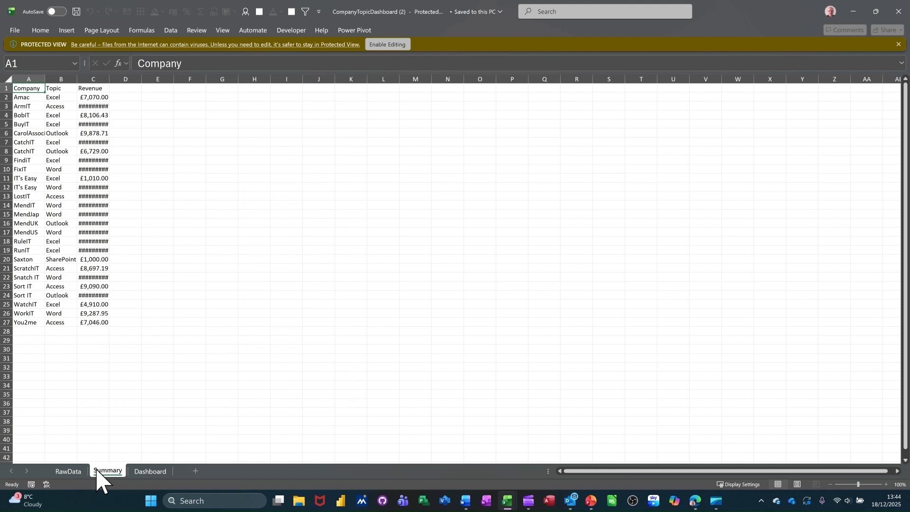
left_click(134, 472)
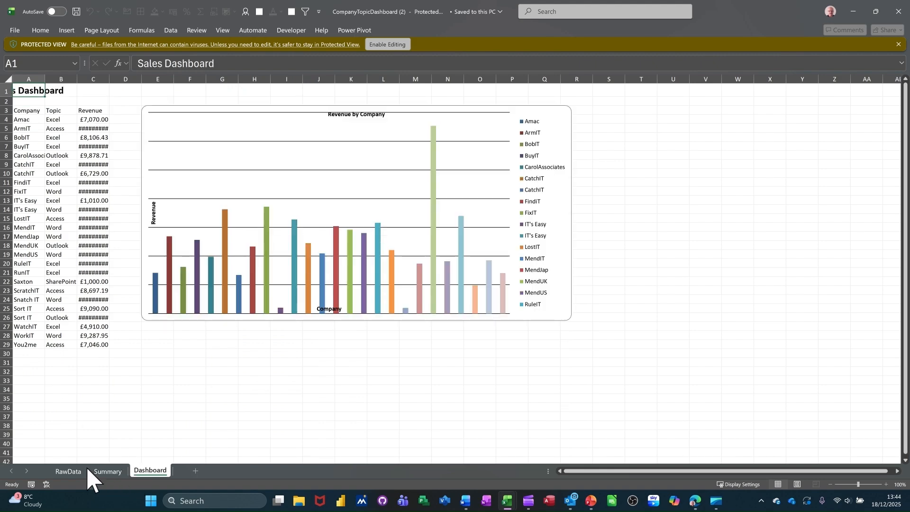
left_click(69, 471)
left_click(898, 12)
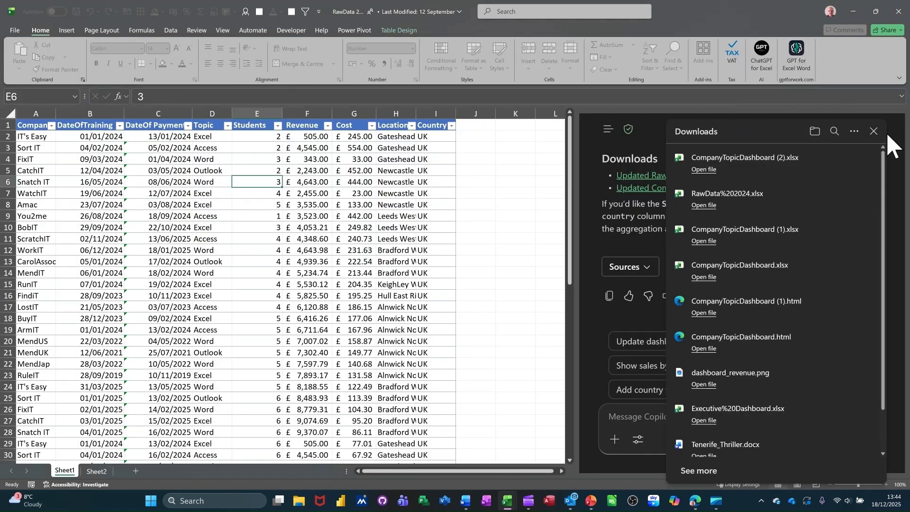
left_click(873, 133)
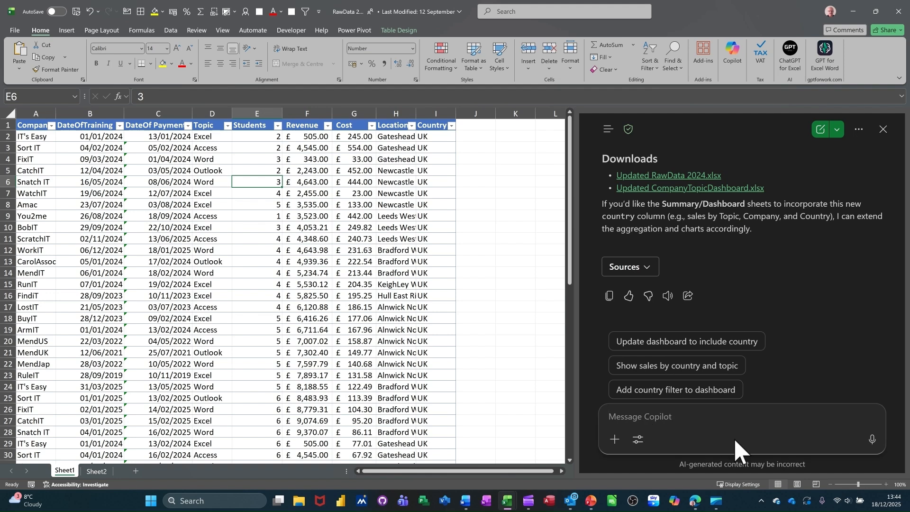
- Send Copilot the prompt "add a new column to work out revenue * students, format to pounds format the table as a table"
type("add")
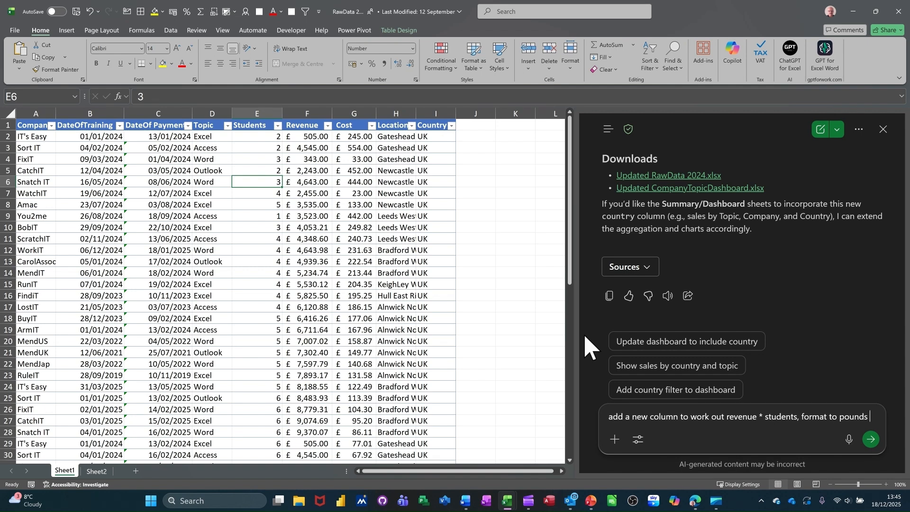
type("format the table as a table")
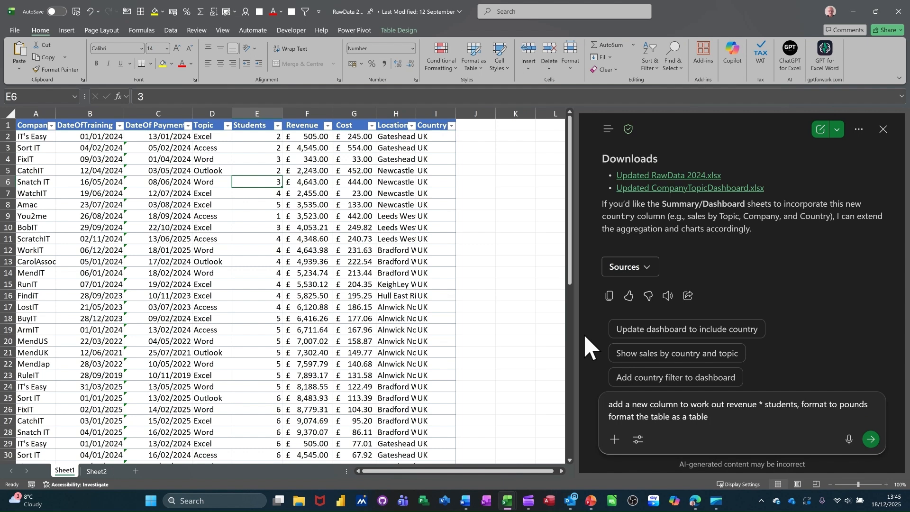
key("Return")
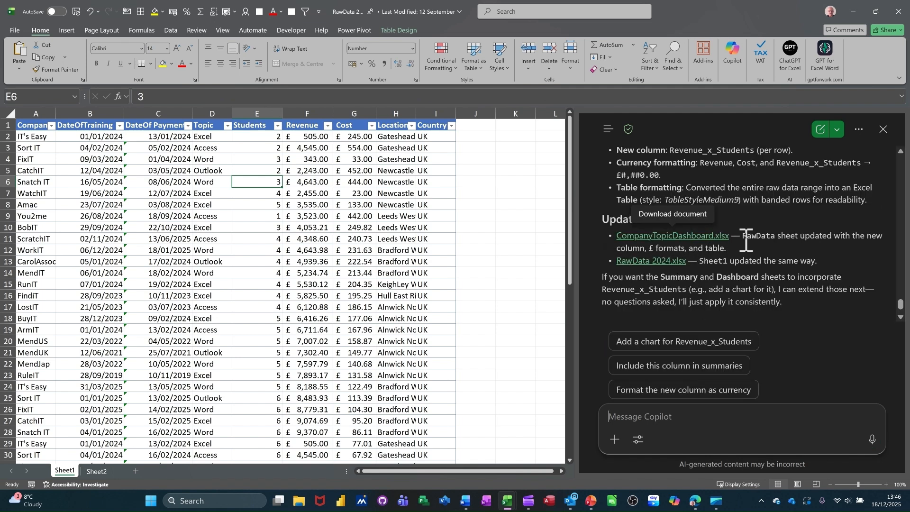
- Download and open the newly updated CompanyTopicDashboard workbook, and widen the Revenue_x_Students column on its RawData sheet to fit the contents
left_click(700, 244)
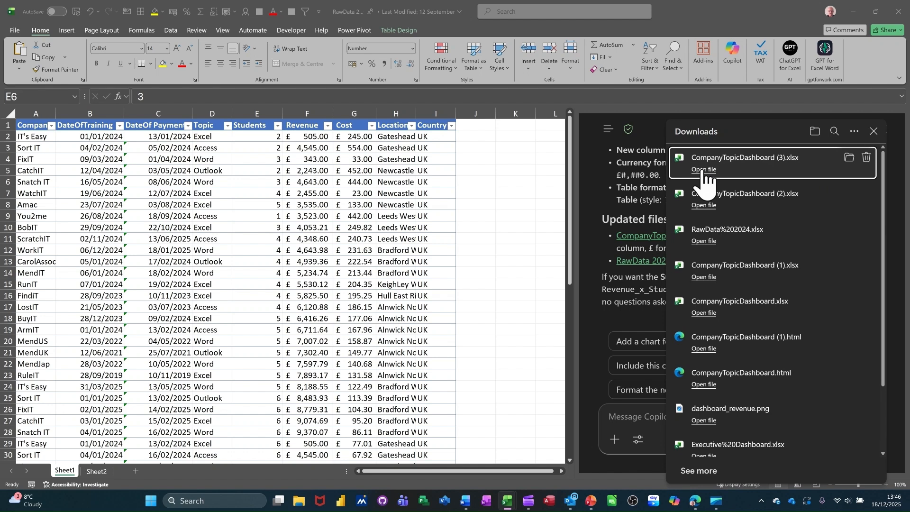
left_click(703, 171)
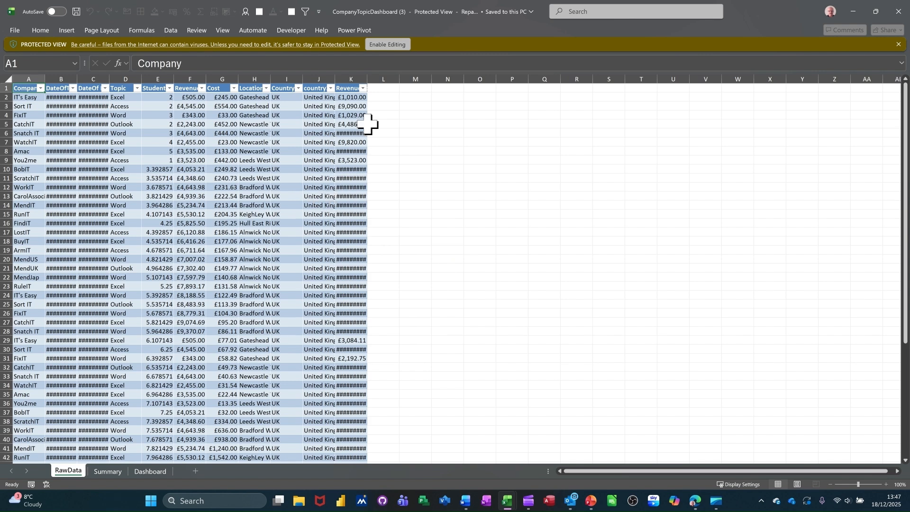
double_click(367, 79)
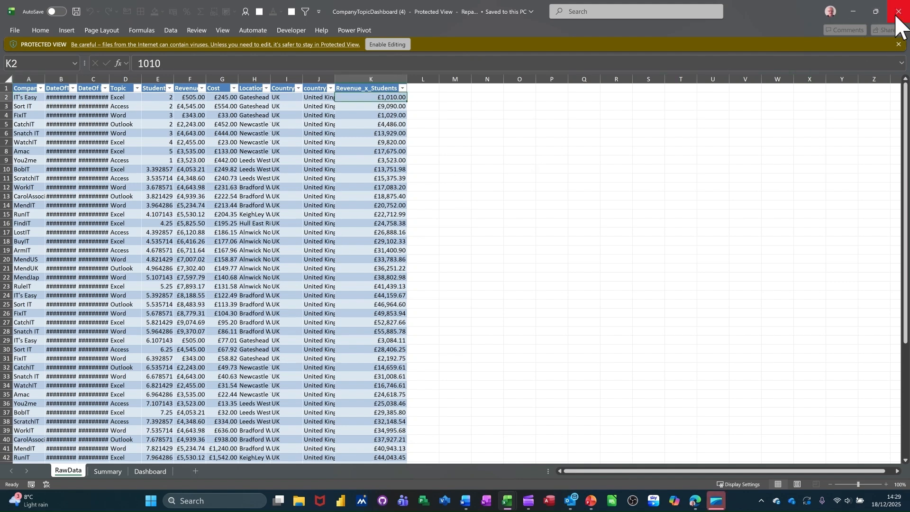
- Check whether cells K5 and K2 in the Revenue_x_Students column contain formulas or fixed values, and close the workbook
left_click(377, 125)
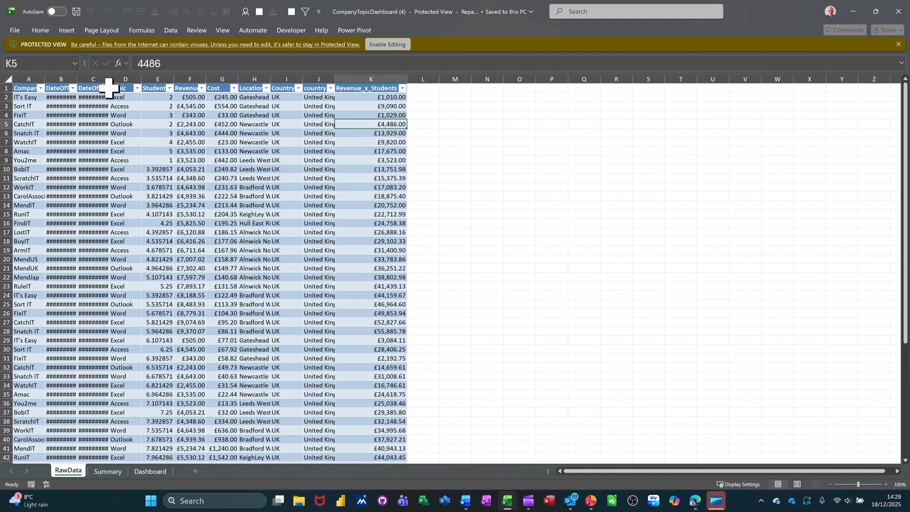
left_click(371, 97)
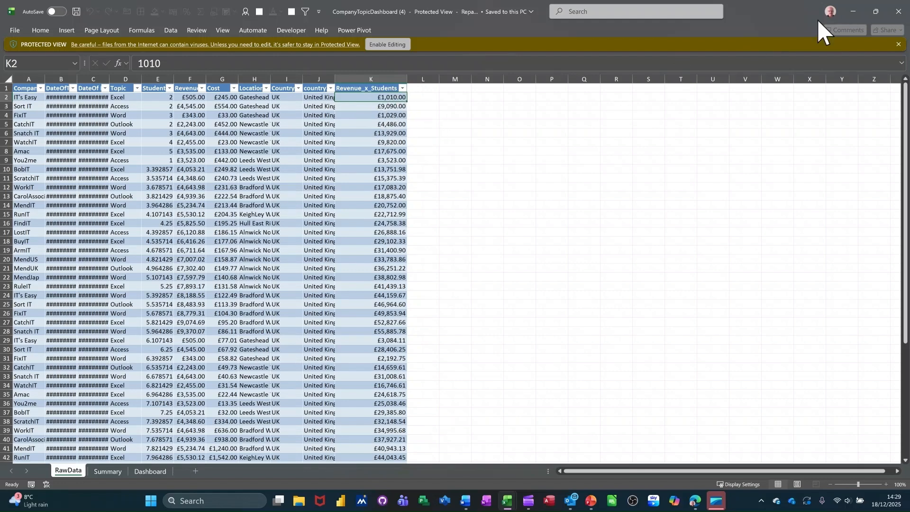
left_click(895, 11)
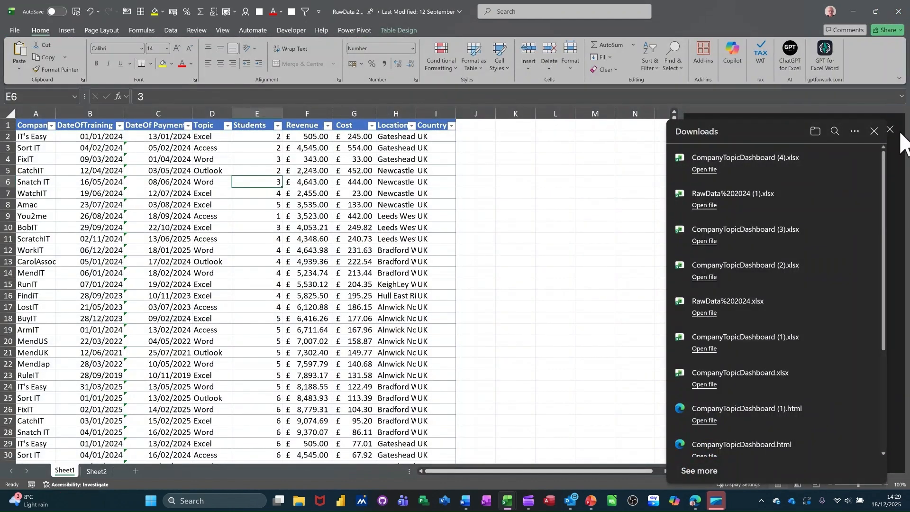
- Send Copilot the follow-up prompt "I need the formula to be active and dynamic"
left_click(793, 436)
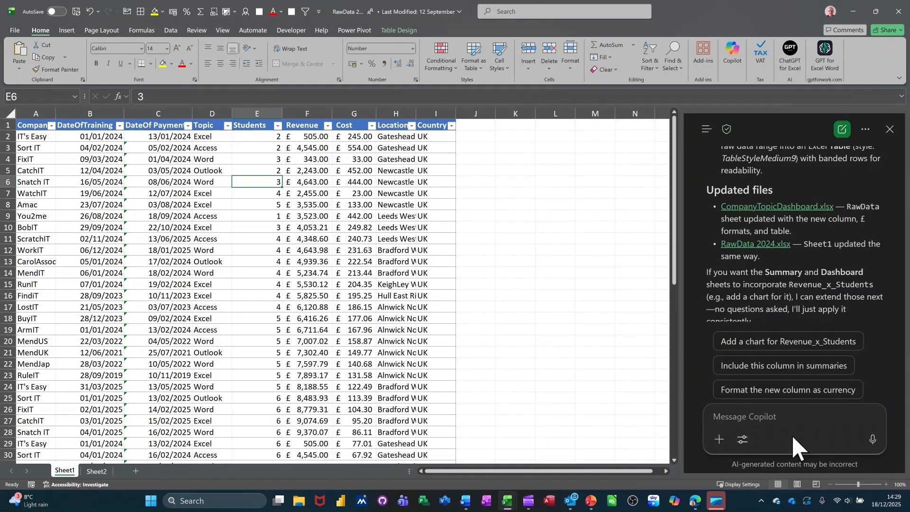
type("I n")
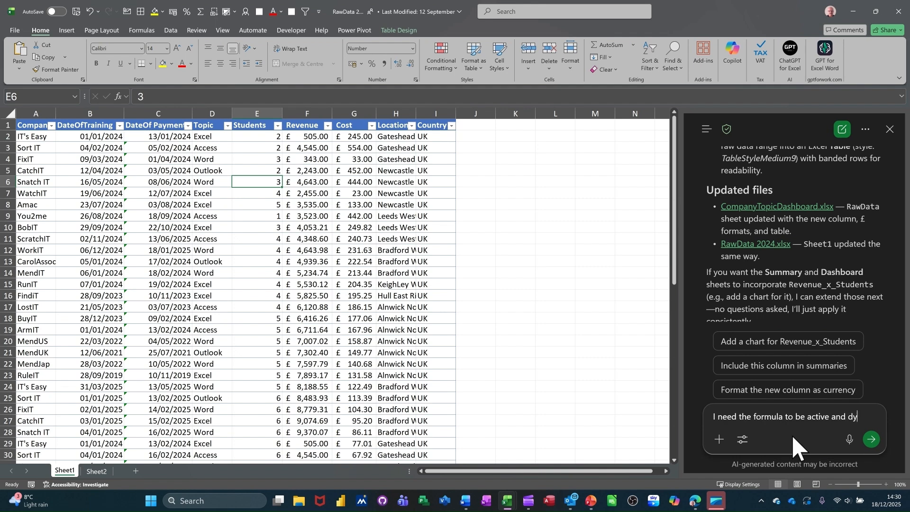
type("c")
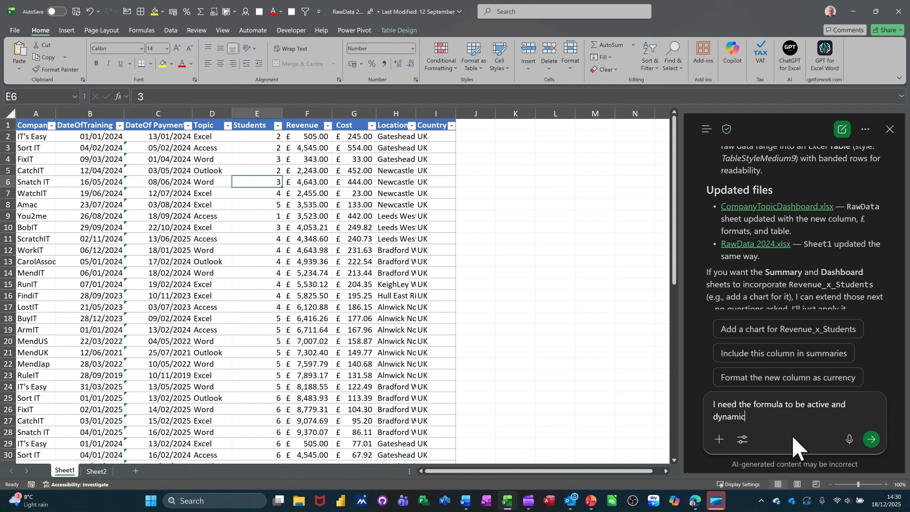
key("Return")
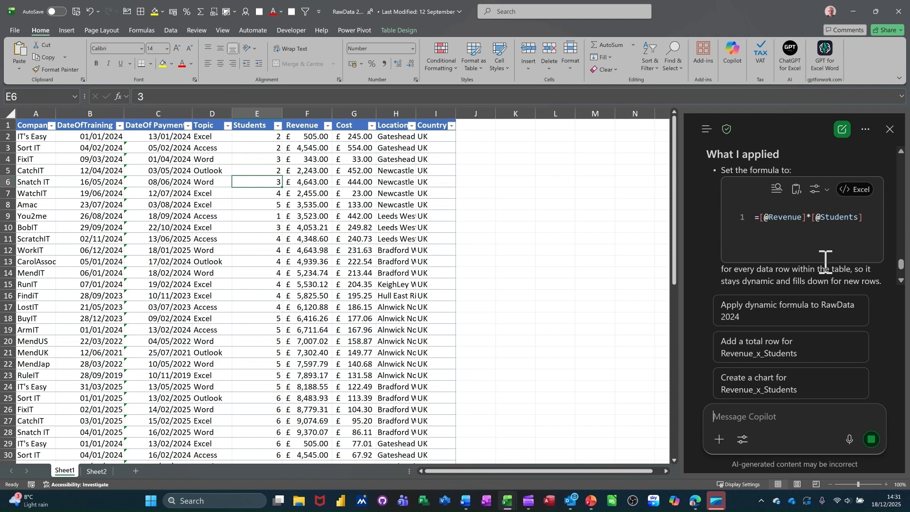